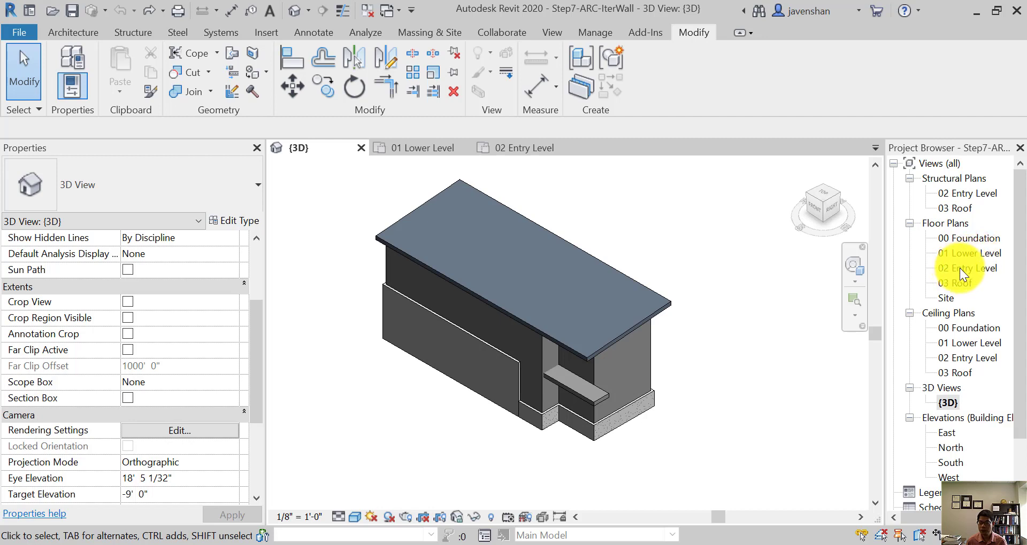
Step: Open the 01 Lower Level floor plan view
{"action": "left_click", "coordinate": [978, 252]}
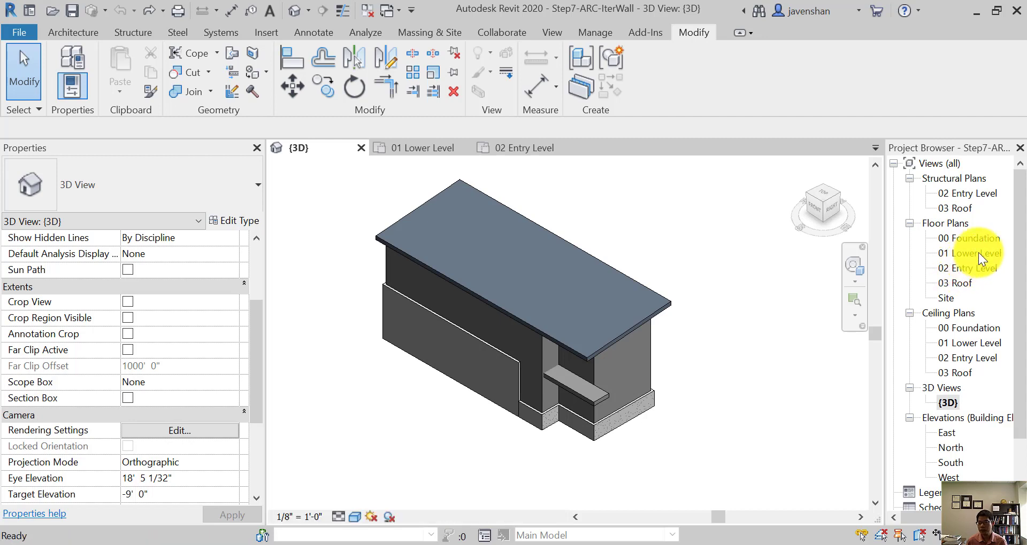
{"action": "left_click", "coordinate": [978, 253]}
{"action": "left_click", "coordinate": [963, 265]}
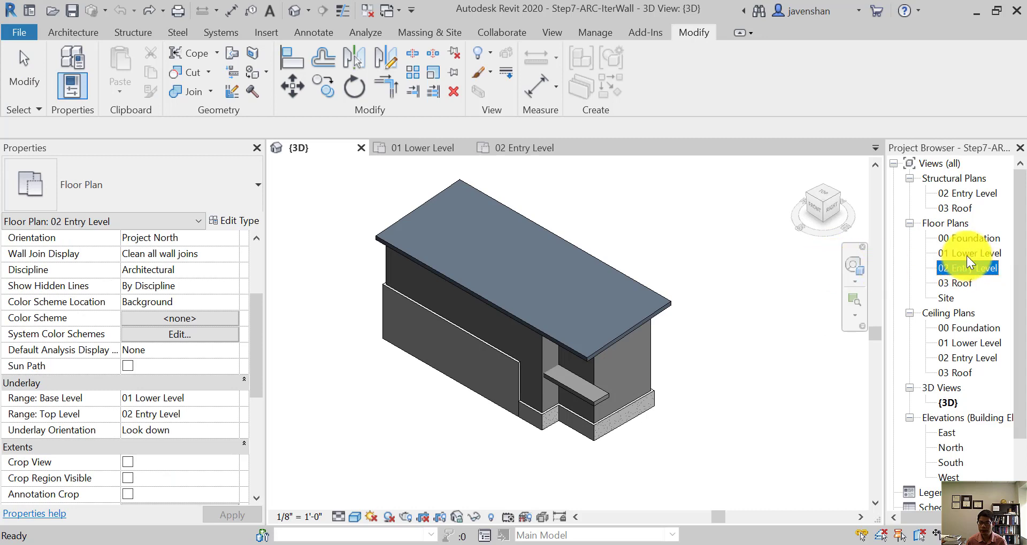
{"action": "double_click", "coordinate": [967, 255]}
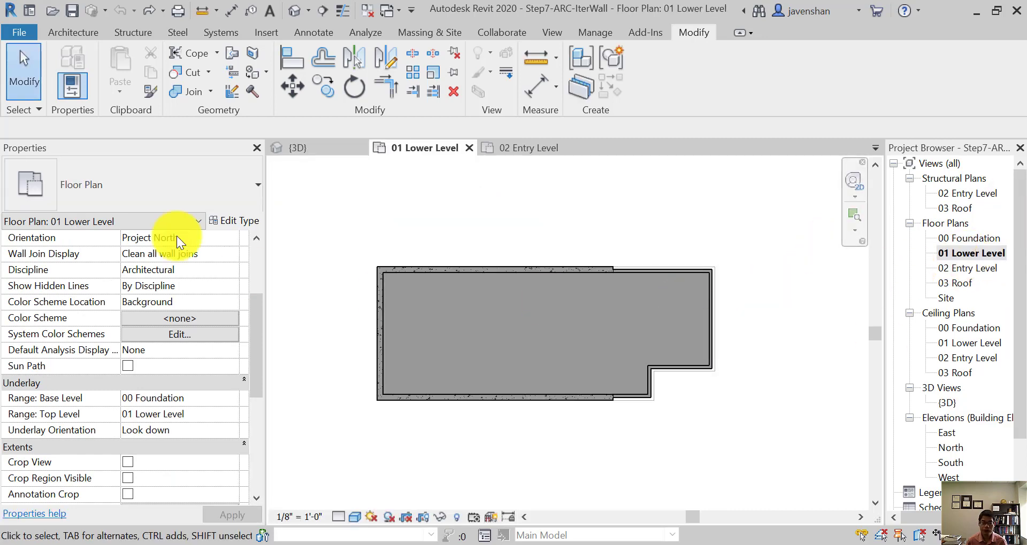
Step: Set up a Generic - 6" architectural wall with its height to 02 Entry Level and the location line at Wall Centerline
{"action": "left_click", "coordinate": [60, 33]}
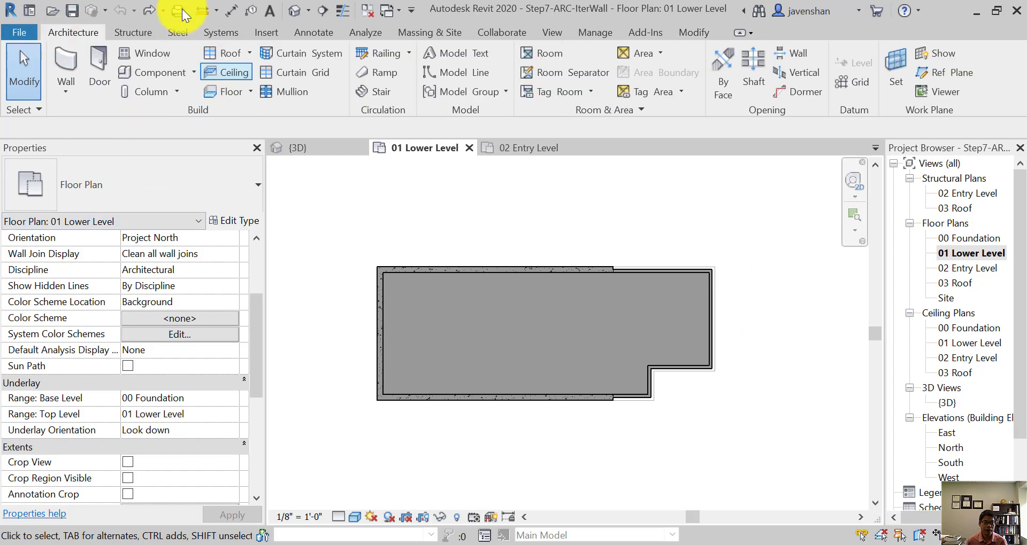
{"action": "left_click", "coordinate": [74, 93]}
{"action": "left_click", "coordinate": [80, 119]}
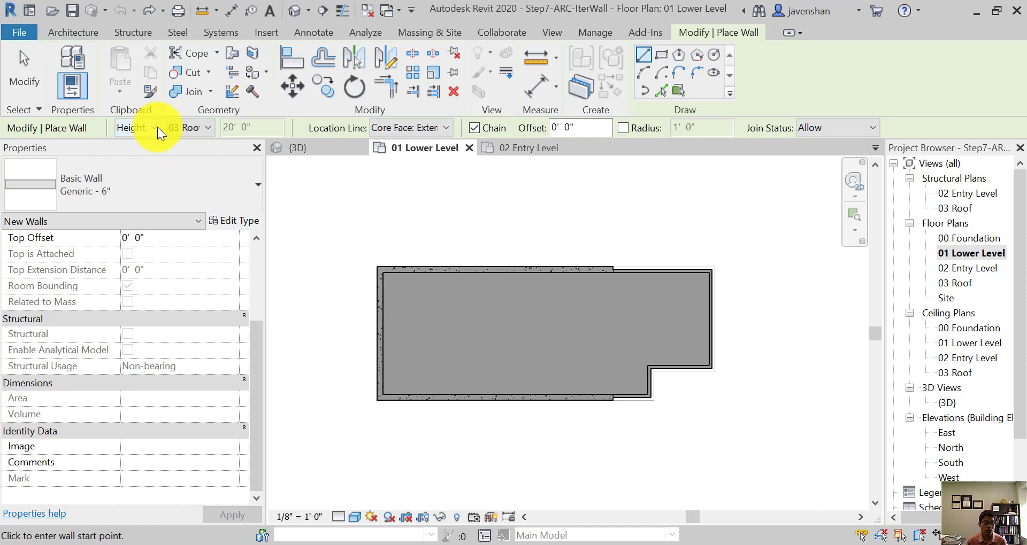
{"action": "left_click", "coordinate": [209, 129]}
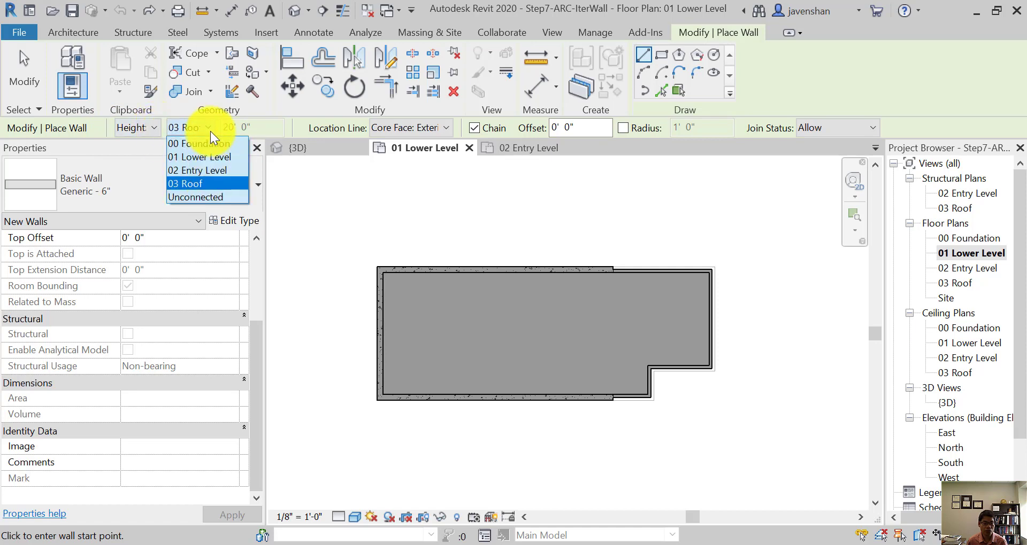
{"action": "left_click", "coordinate": [211, 170]}
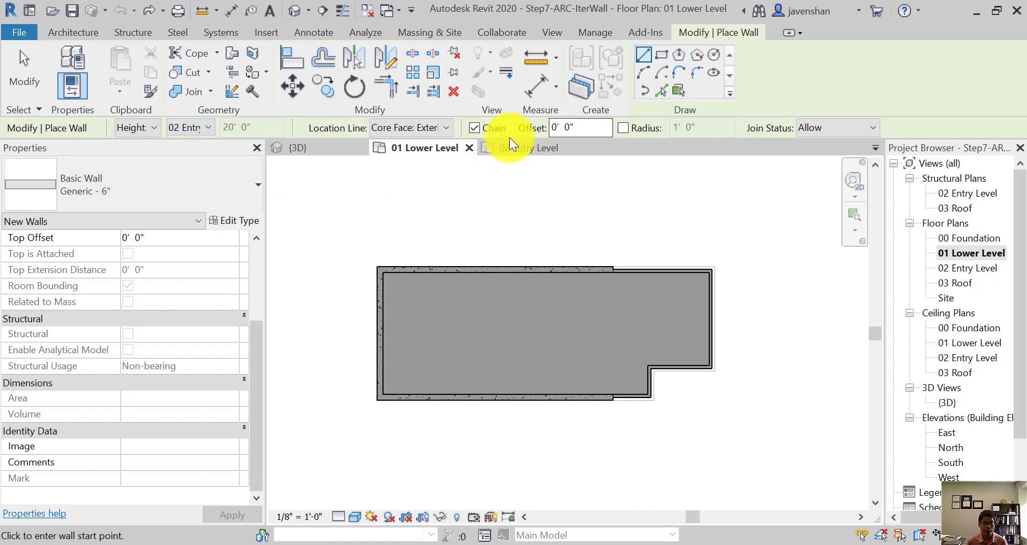
{"action": "left_click", "coordinate": [446, 127]}
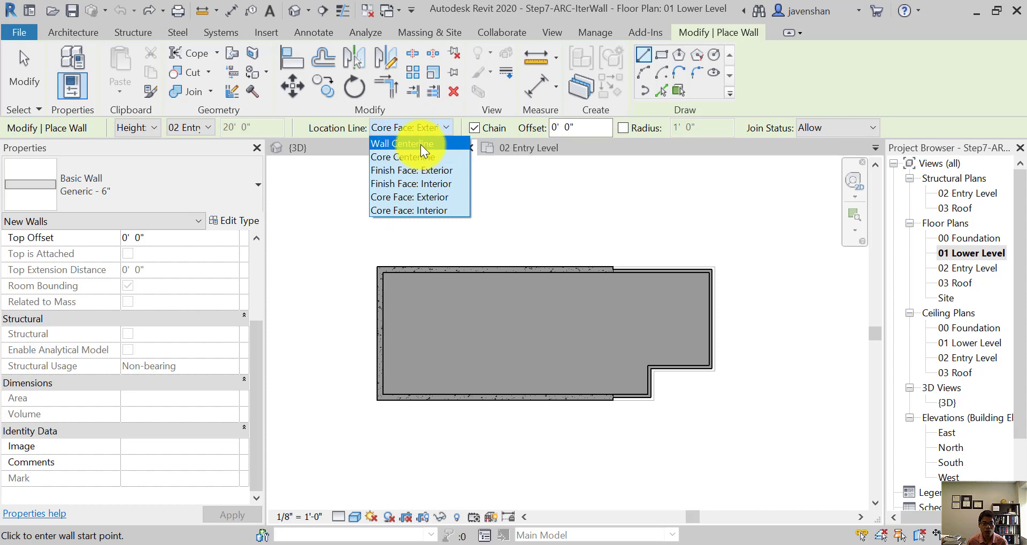
{"action": "left_click", "coordinate": [407, 143]}
Step: Draw a vertical partition wall 26' from the west retaining wall, running from the north retaining wall to the south one
{"action": "scroll", "coordinate": [417, 292], "scroll_direction": "up", "scroll_amount": 1}
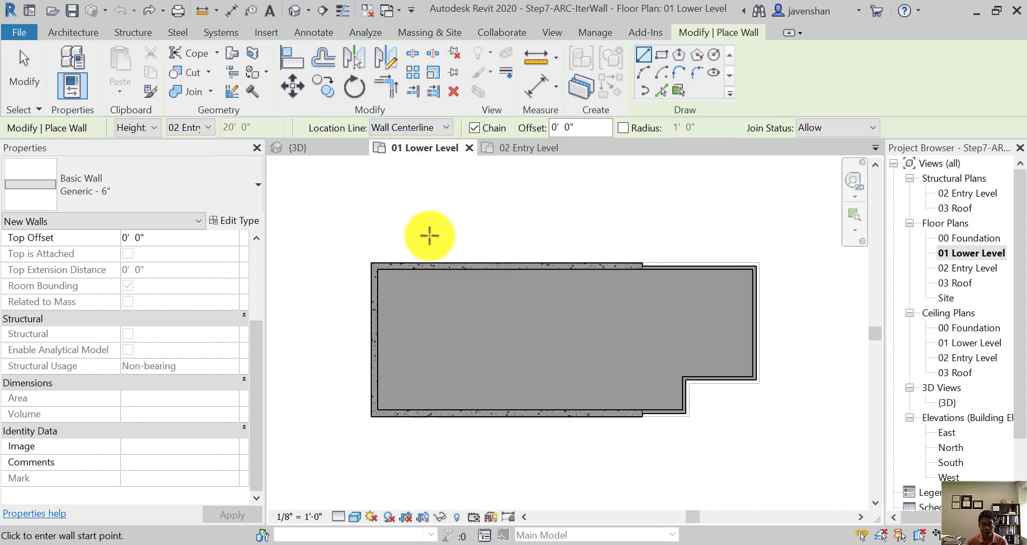
{"action": "scroll", "coordinate": [380, 283], "scroll_direction": "up", "scroll_amount": 2}
{"action": "scroll", "coordinate": [379, 283], "scroll_direction": "up", "scroll_amount": 1}
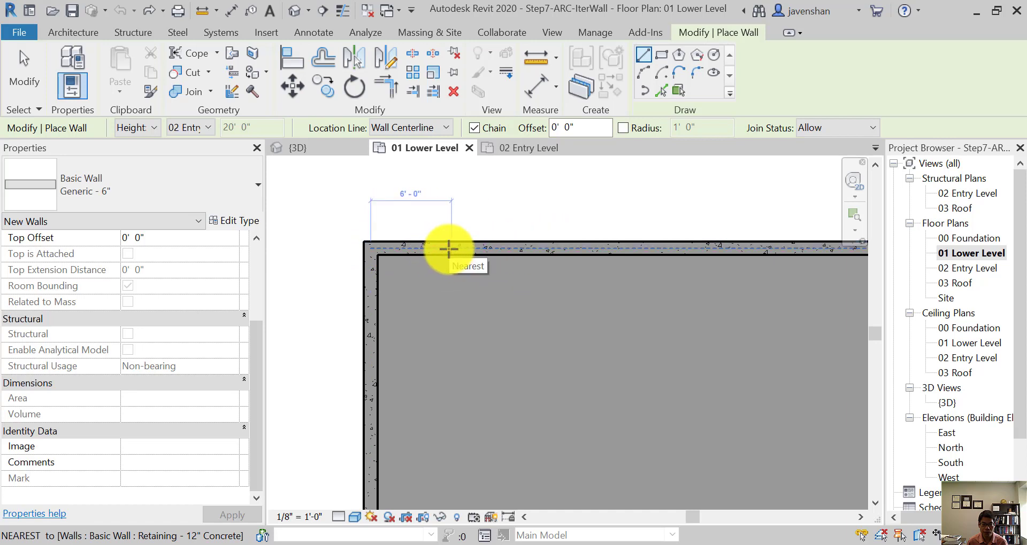
{"action": "type", "text": "26"}
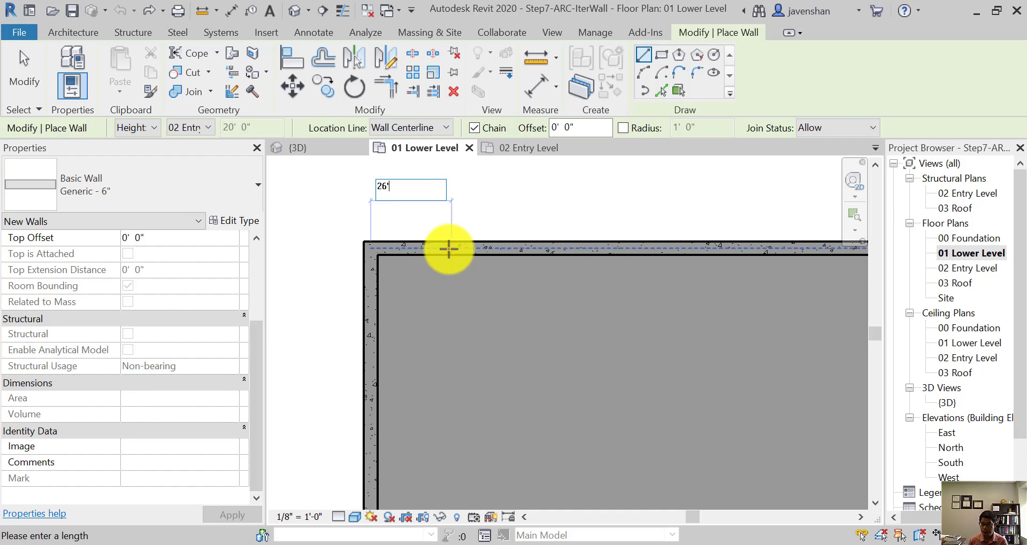
{"action": "key", "text": "Return"}
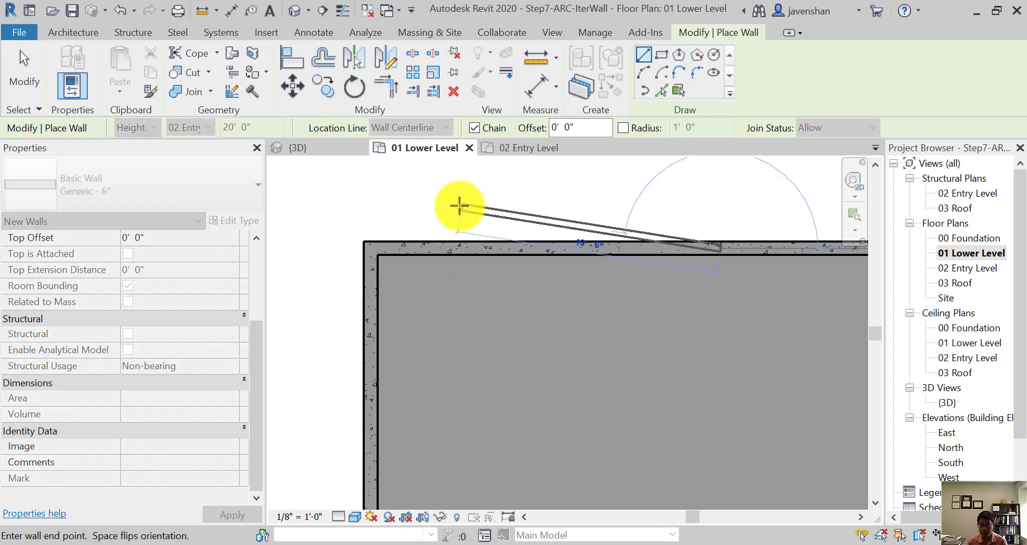
{"action": "scroll", "coordinate": [711, 352], "scroll_direction": "down", "scroll_amount": 1}
{"action": "scroll", "coordinate": [711, 352], "scroll_direction": "down", "scroll_amount": 1}
{"action": "middle_click_drag", "start_coordinate": [733, 380], "coordinate": [647, 344]}
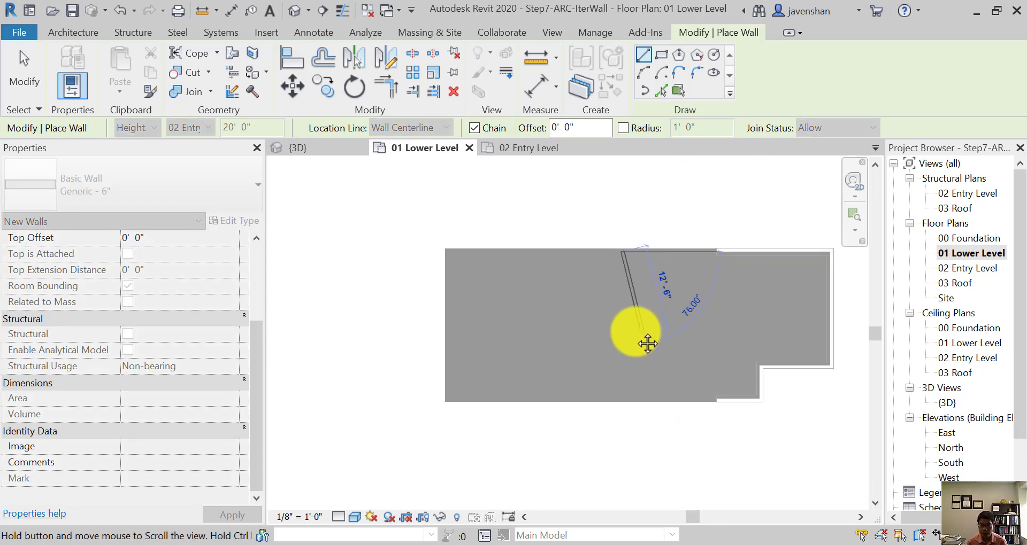
{"action": "scroll", "coordinate": [631, 382], "scroll_direction": "up", "scroll_amount": 1}
{"action": "scroll", "coordinate": [626, 395], "scroll_direction": "up", "scroll_amount": 2}
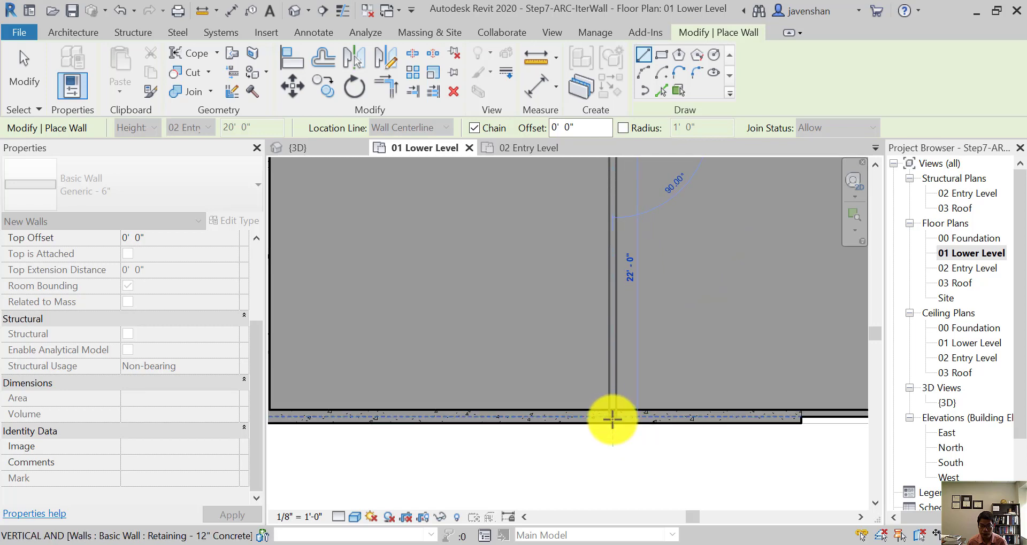
{"action": "left_click", "coordinate": [612, 418]}
{"action": "key", "text": "Escape"}
{"action": "scroll", "coordinate": [666, 375], "scroll_direction": "down", "scroll_amount": 2}
{"action": "scroll", "coordinate": [661, 305], "scroll_direction": "down", "scroll_amount": 1}
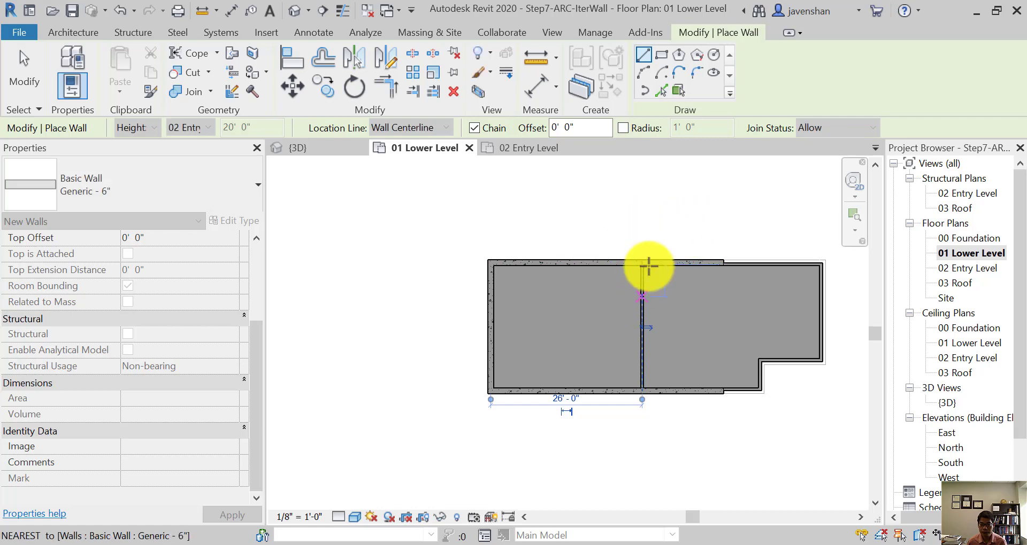
{"action": "middle_click_drag", "start_coordinate": [652, 230], "coordinate": [569, 267]}
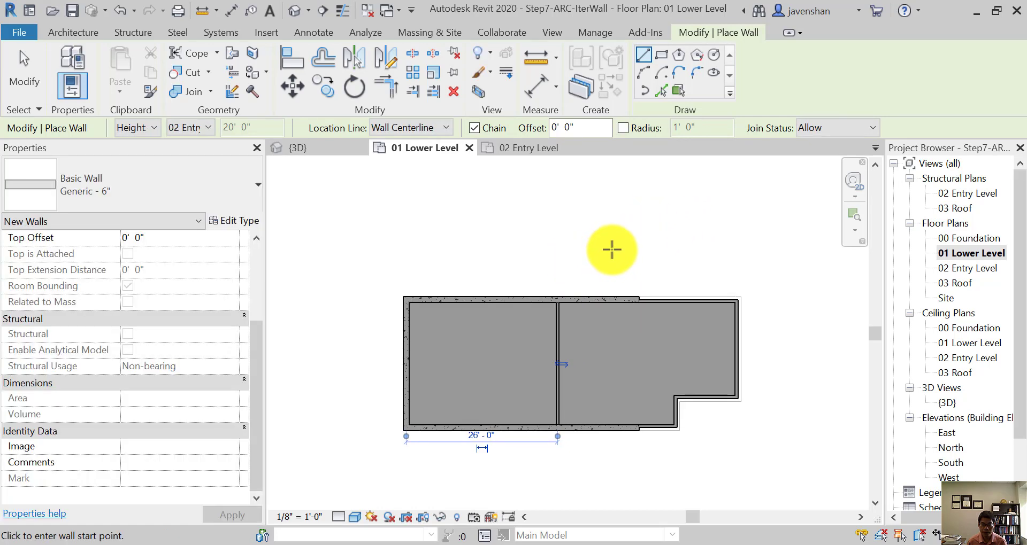
{"action": "key", "text": "Escape"}
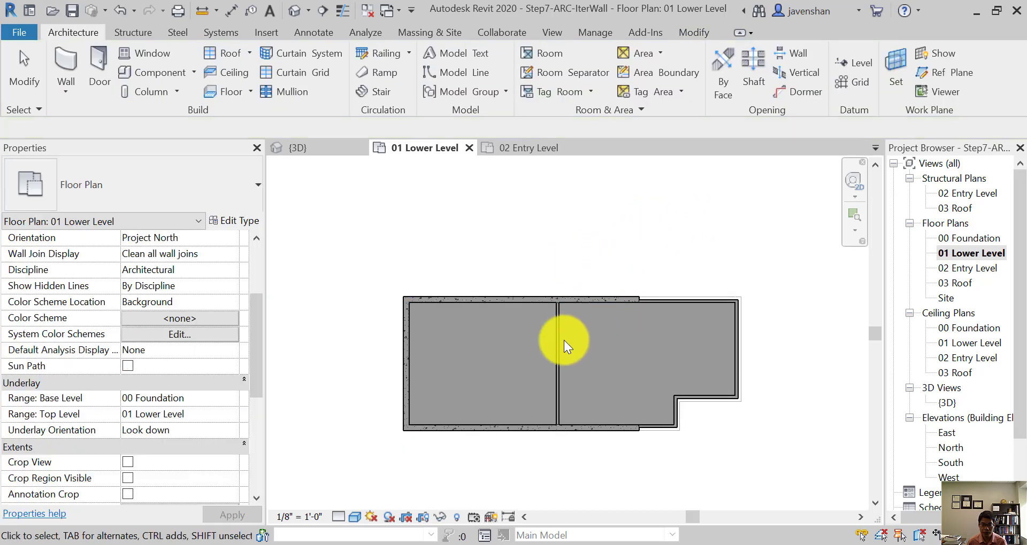
Step: Create a similar wall running horizontally from the vertical partition to the west retaining wall, about 9'-3" below the north wall
{"action": "scroll", "coordinate": [563, 340], "scroll_direction": "up", "scroll_amount": 1}
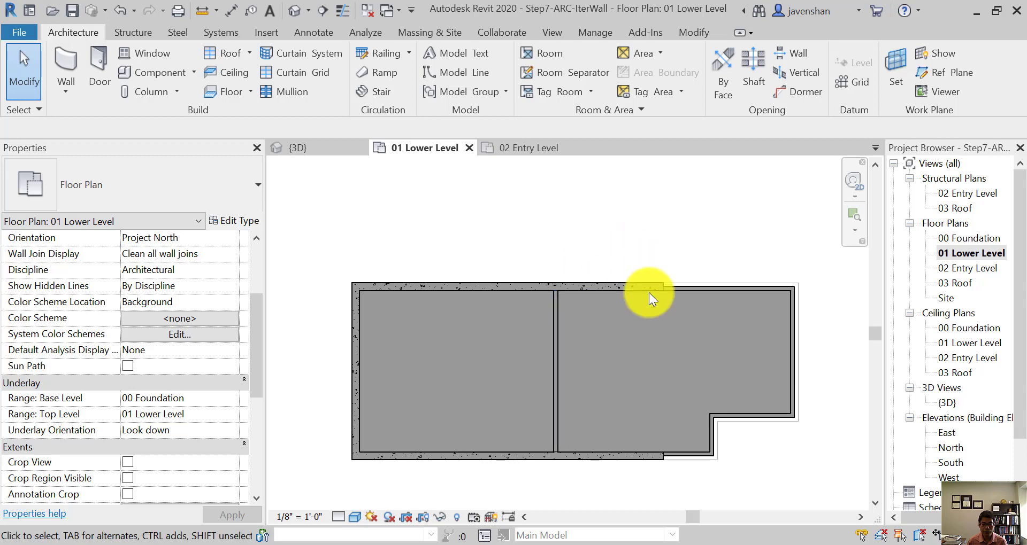
{"action": "scroll", "coordinate": [550, 347], "scroll_direction": "up", "scroll_amount": 1}
{"action": "scroll", "coordinate": [578, 342], "scroll_direction": "down", "scroll_amount": 2}
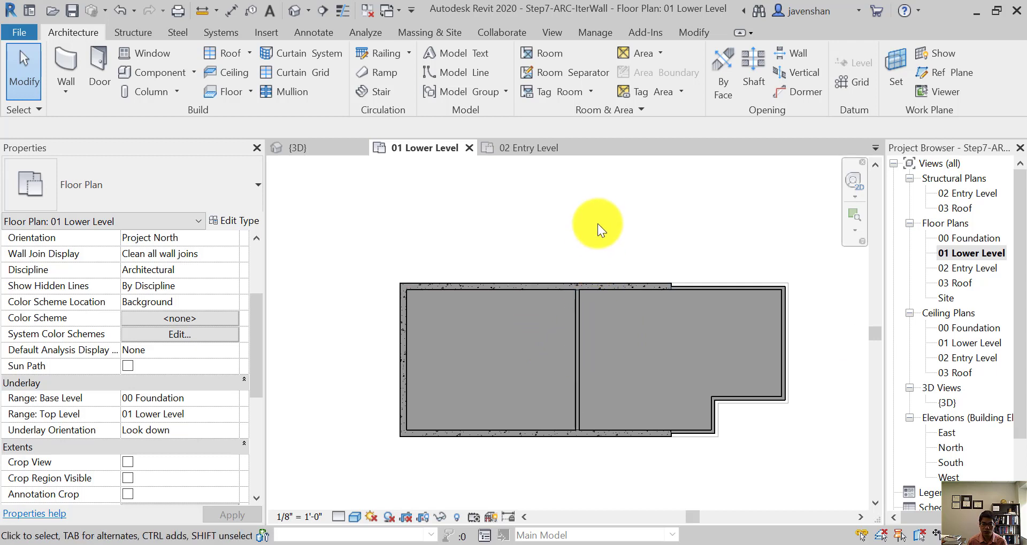
{"action": "left_click", "coordinate": [576, 341]}
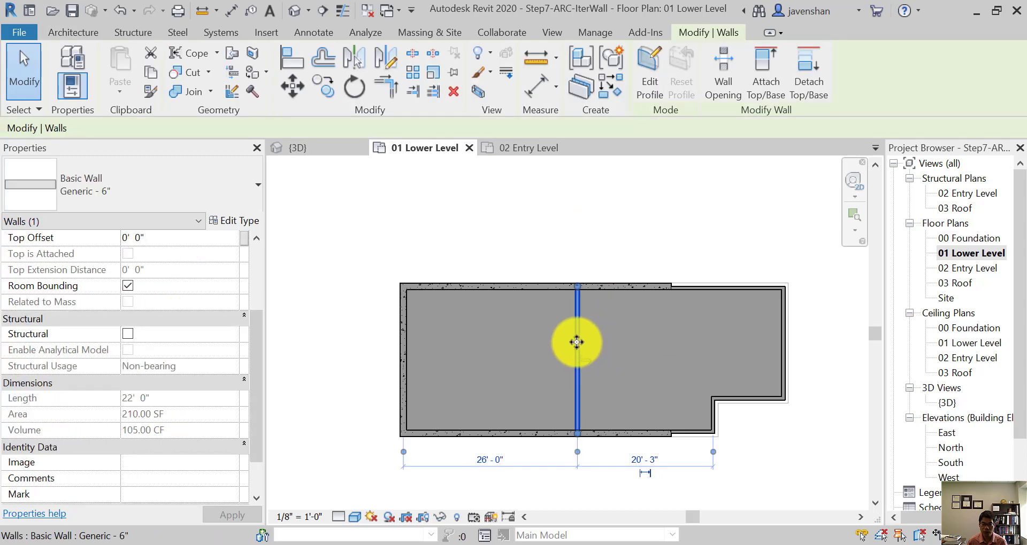
{"action": "right_click", "coordinate": [576, 342]}
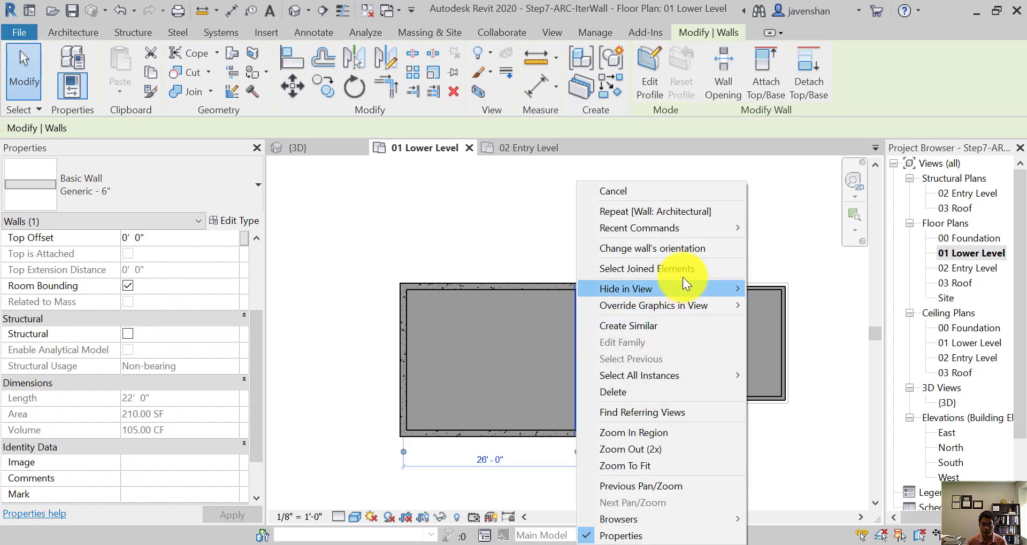
{"action": "left_click", "coordinate": [643, 326]}
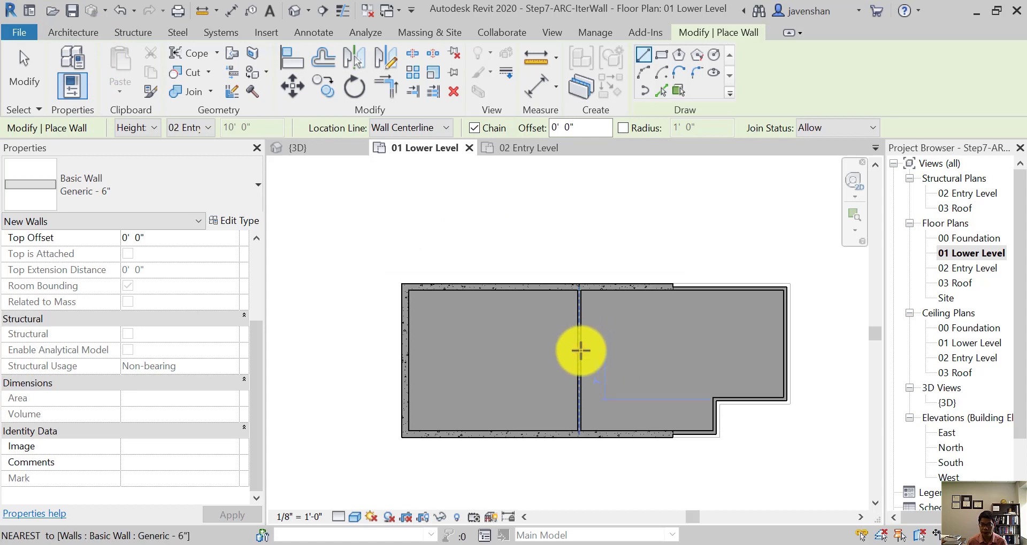
{"action": "left_click", "coordinate": [579, 348]}
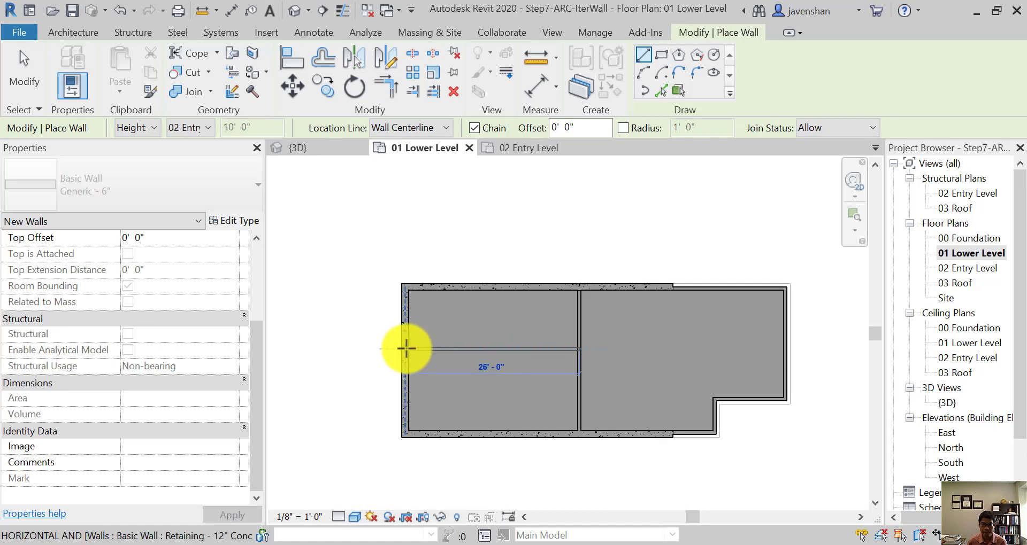
{"action": "left_click", "coordinate": [404, 348]}
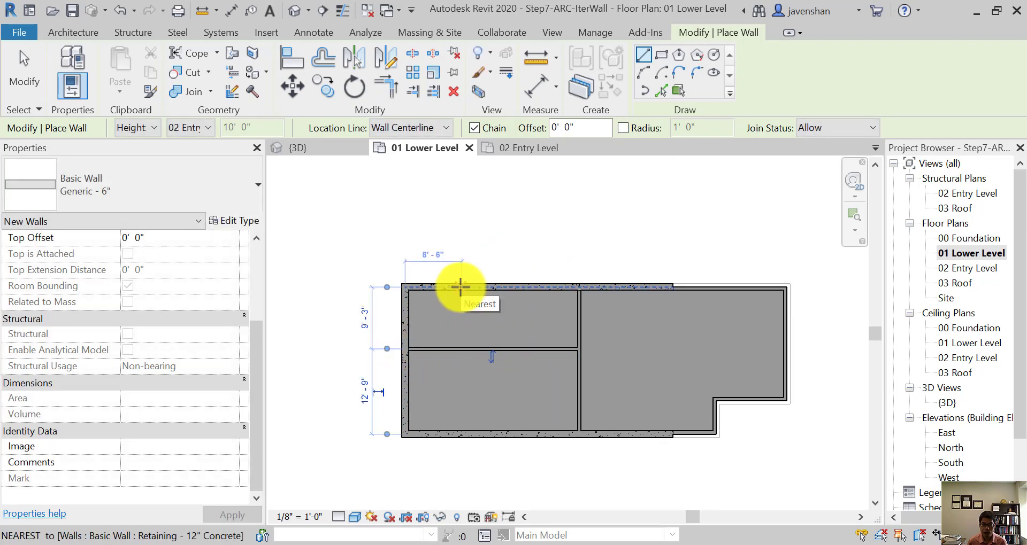
Step: Draw a vertical partition about 8'-6" from the west wall and a 17'-6" horizontal wall joining it to the long partition, about 3'-9" below the north wall
{"action": "left_click", "coordinate": [459, 287]}
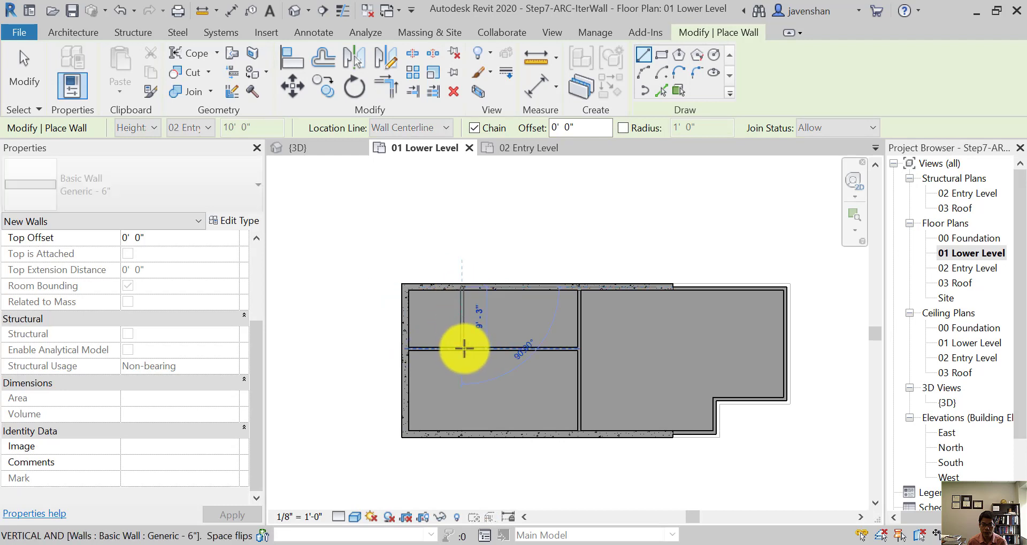
{"action": "left_click", "coordinate": [463, 347]}
{"action": "scroll", "coordinate": [477, 325], "scroll_direction": "up", "scroll_amount": 3}
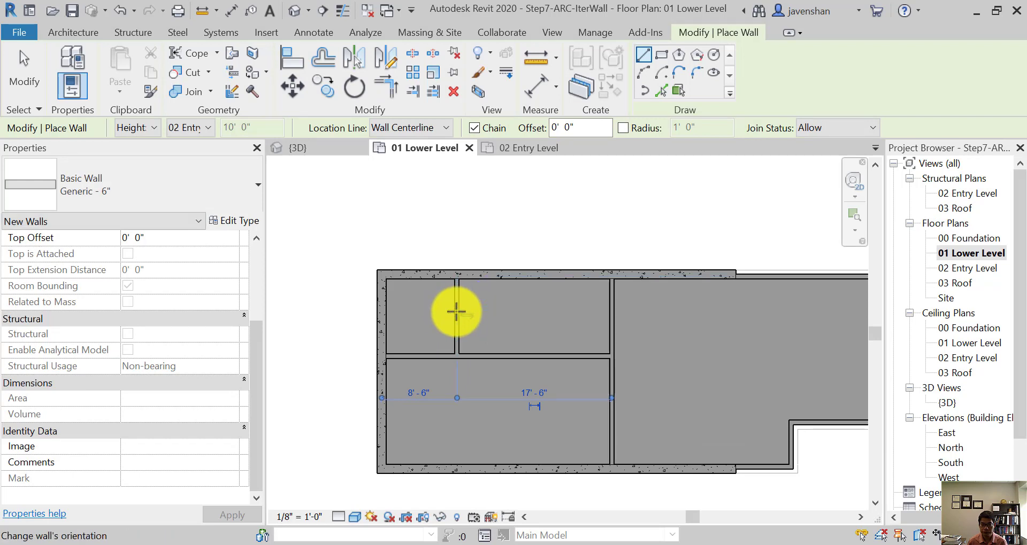
{"action": "left_click", "coordinate": [613, 307]}
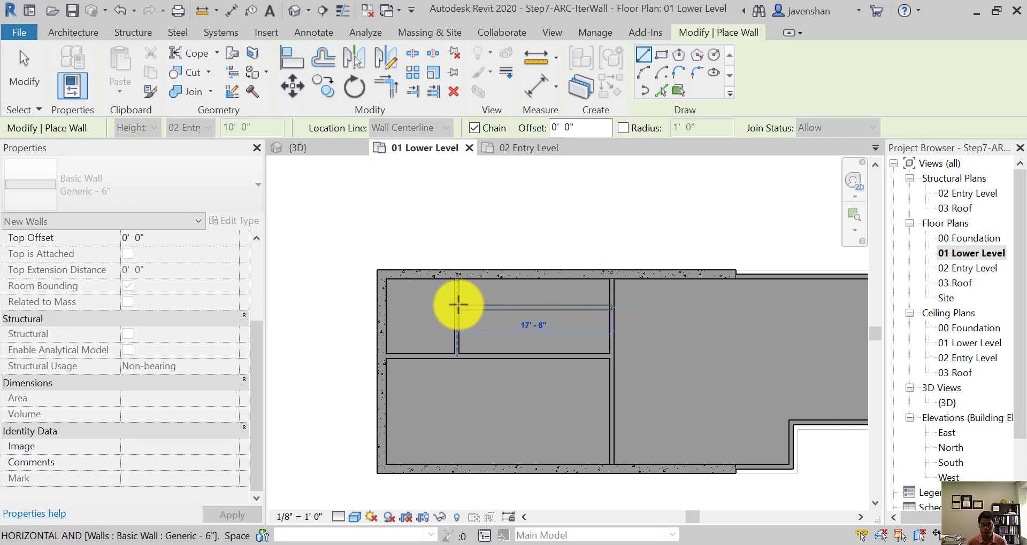
{"action": "left_click", "coordinate": [458, 305]}
{"action": "key", "text": "Escape"}
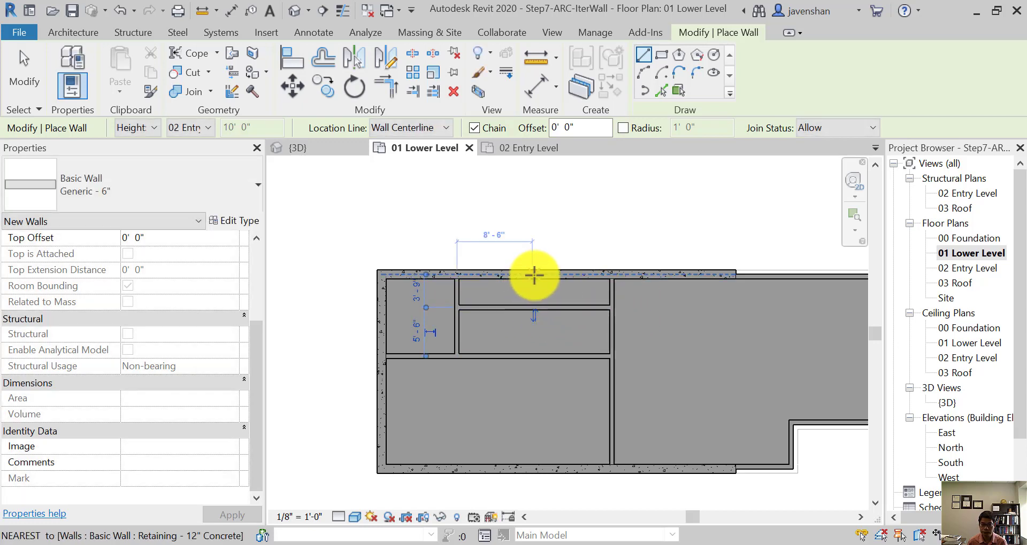
Step: Draw a short vertical wall between the north wall and the 17'-6" horizontal wall, about 8'-6" east of the neighbouring vertical partition
{"action": "left_click", "coordinate": [532, 305]}
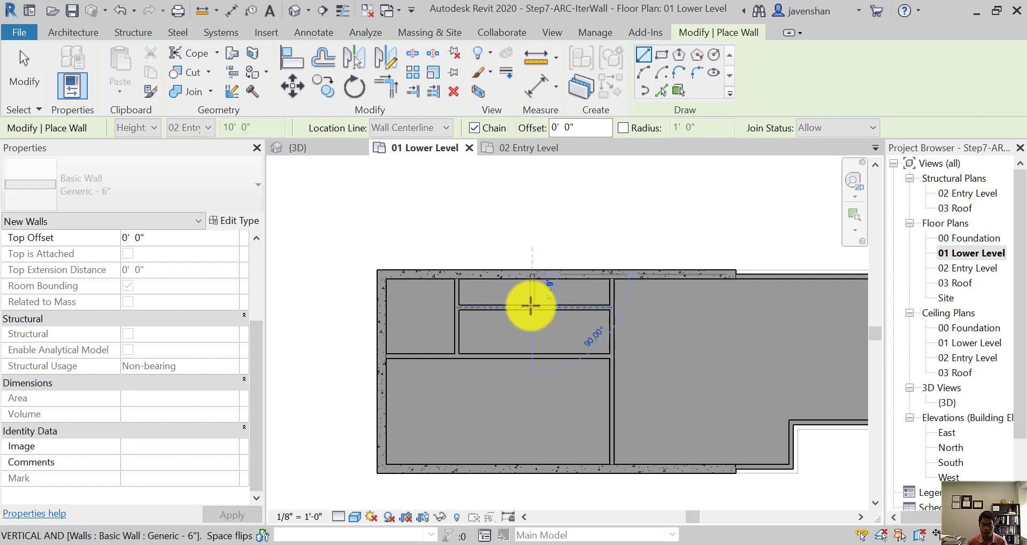
{"action": "key", "text": "Escape"}
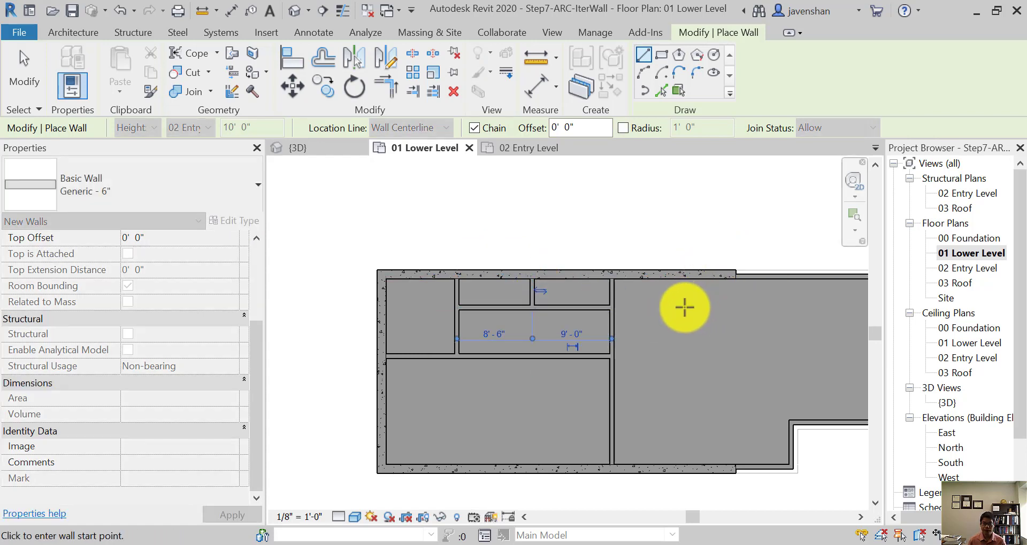
{"action": "key", "text": "Escape"}
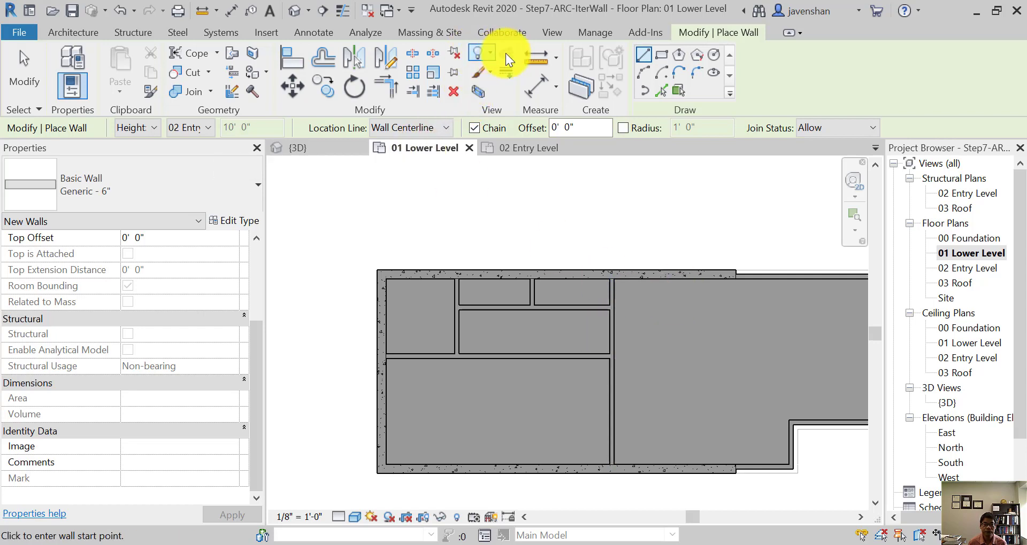
Step: Split the long vertical partition between the two horizontal walls, and trim its upper piece to a corner with the upper horizontal wall
{"action": "left_click", "coordinate": [414, 53]}
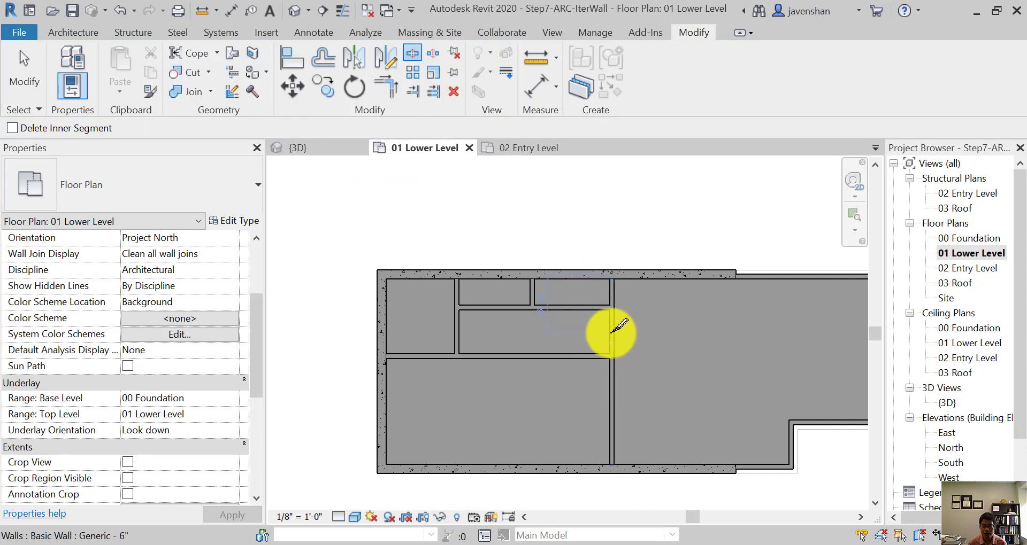
{"action": "left_click", "coordinate": [611, 330]}
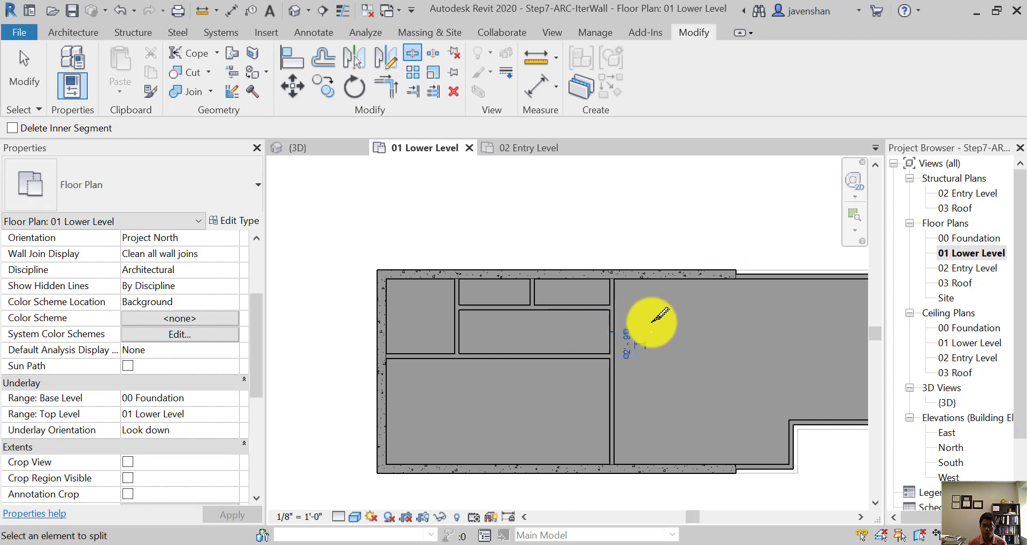
{"action": "left_click", "coordinate": [379, 87]}
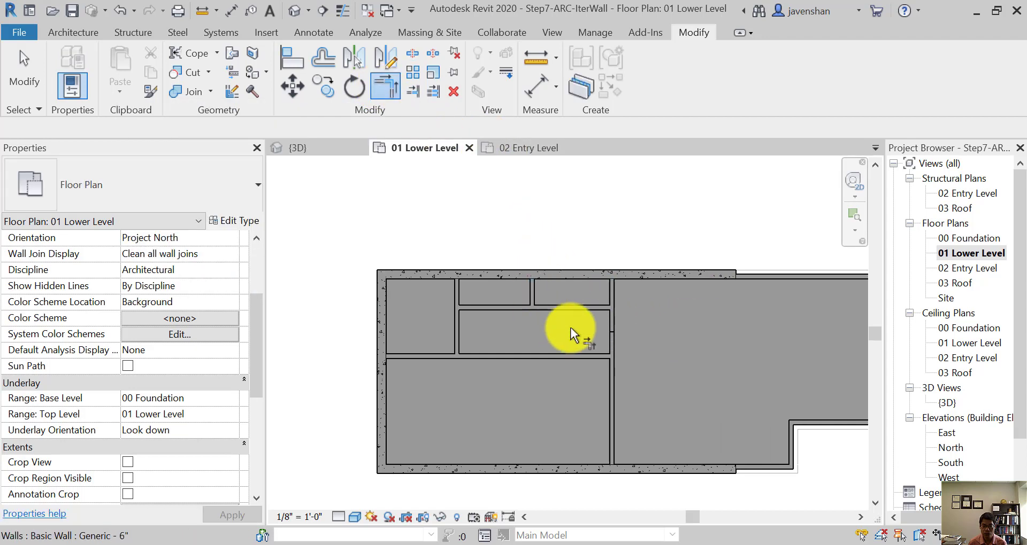
{"action": "left_click", "coordinate": [593, 309]}
{"action": "left_click", "coordinate": [615, 302]}
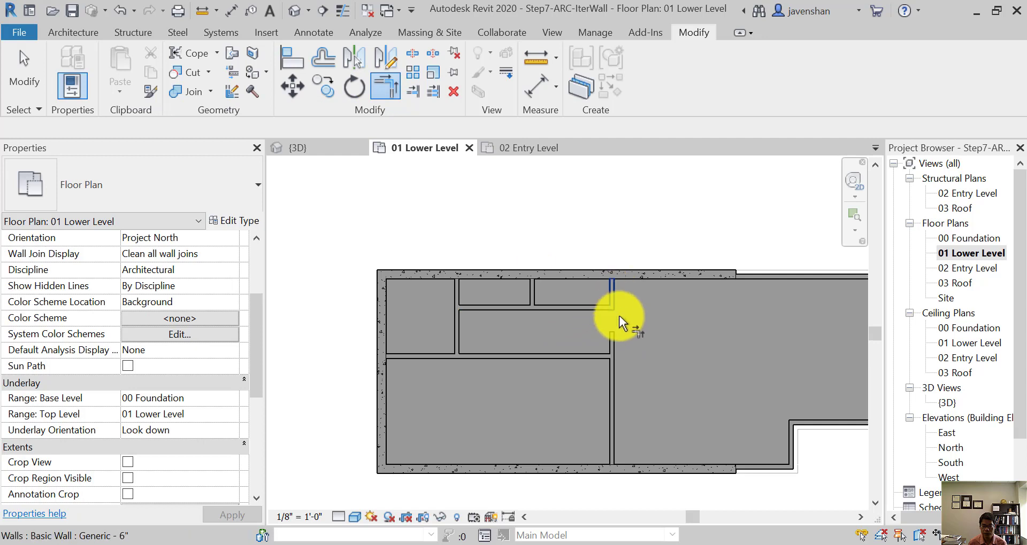
Step: Trim the lower horizontal partition and the lower piece of the long vertical partition to a clean corner
{"action": "left_click", "coordinate": [592, 353]}
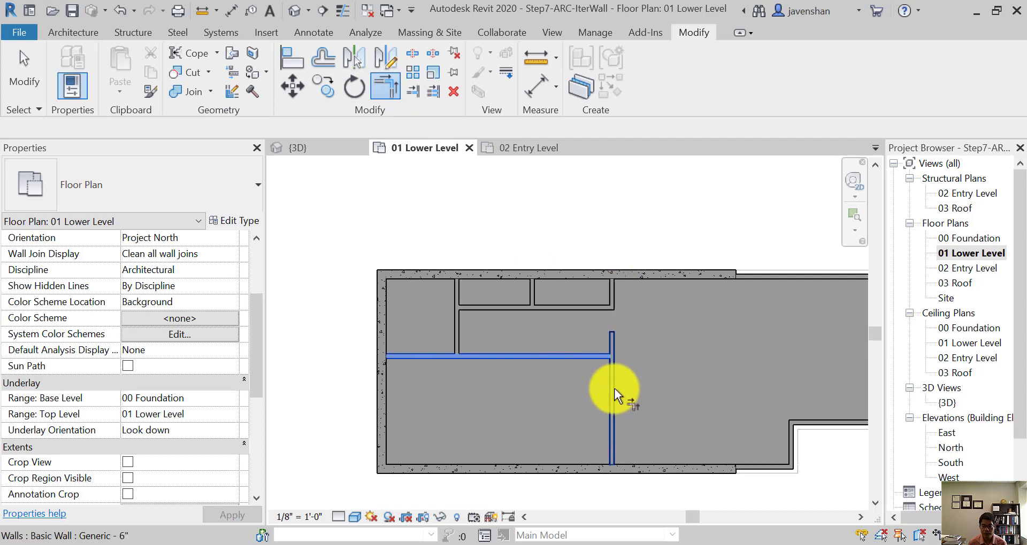
{"action": "left_click", "coordinate": [614, 388]}
{"action": "scroll", "coordinate": [648, 302], "scroll_direction": "down", "scroll_amount": 3}
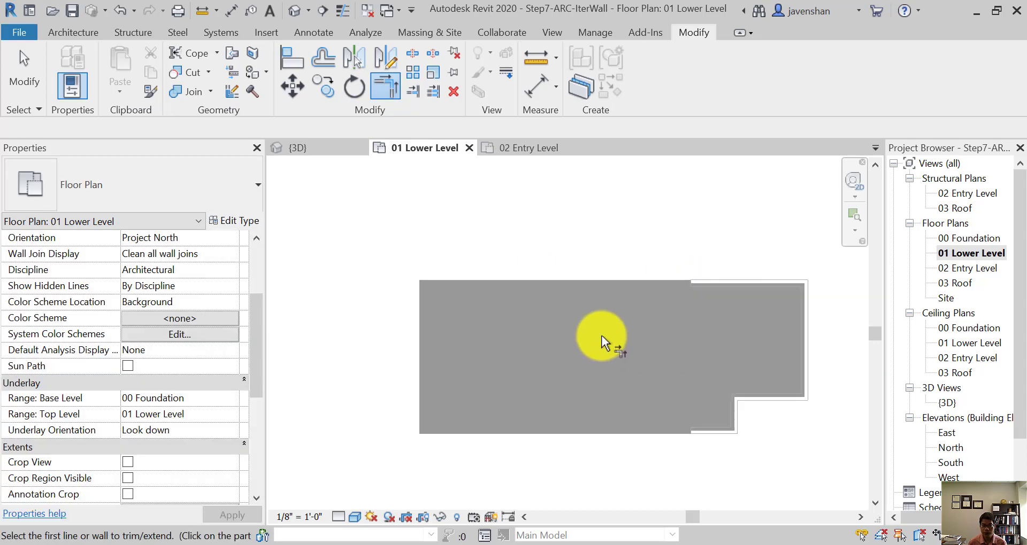
{"action": "scroll", "coordinate": [627, 337], "scroll_direction": "down", "scroll_amount": 1}
{"action": "middle_click_drag", "start_coordinate": [627, 336], "coordinate": [592, 297]}
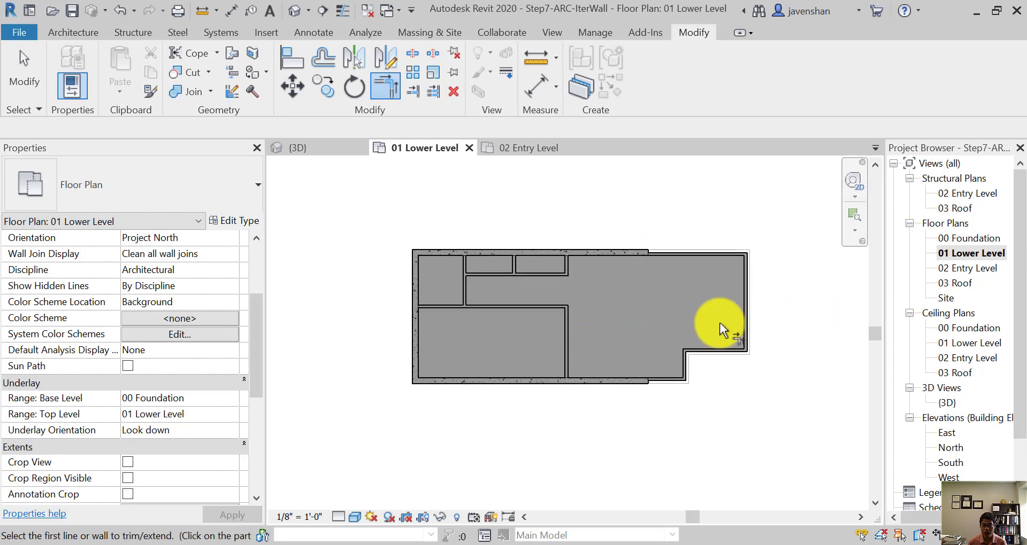
Step: Open the 02 Entry Level floor plan and start placing an architectural wall
{"action": "double_click", "coordinate": [974, 268]}
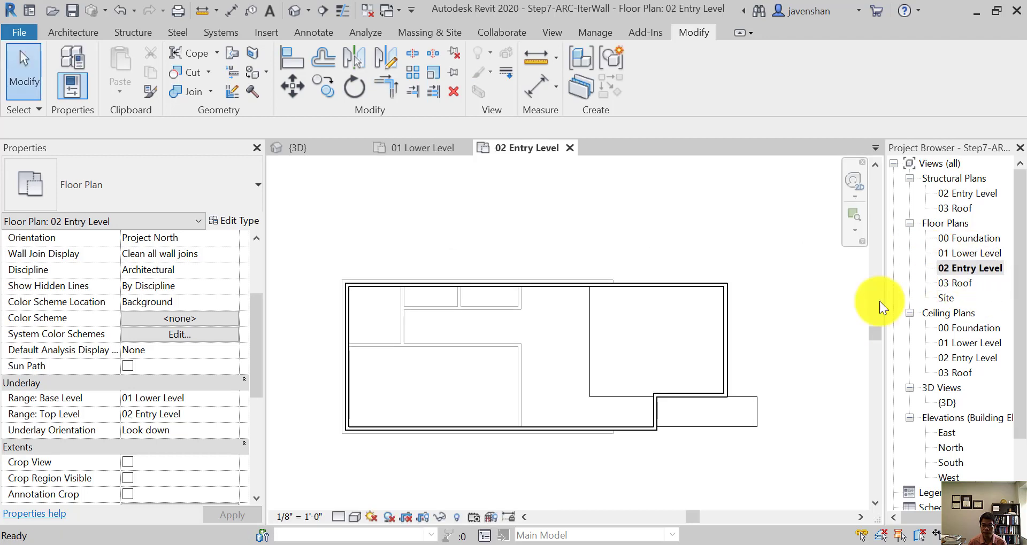
{"action": "scroll", "coordinate": [495, 317], "scroll_direction": "up", "scroll_amount": 2}
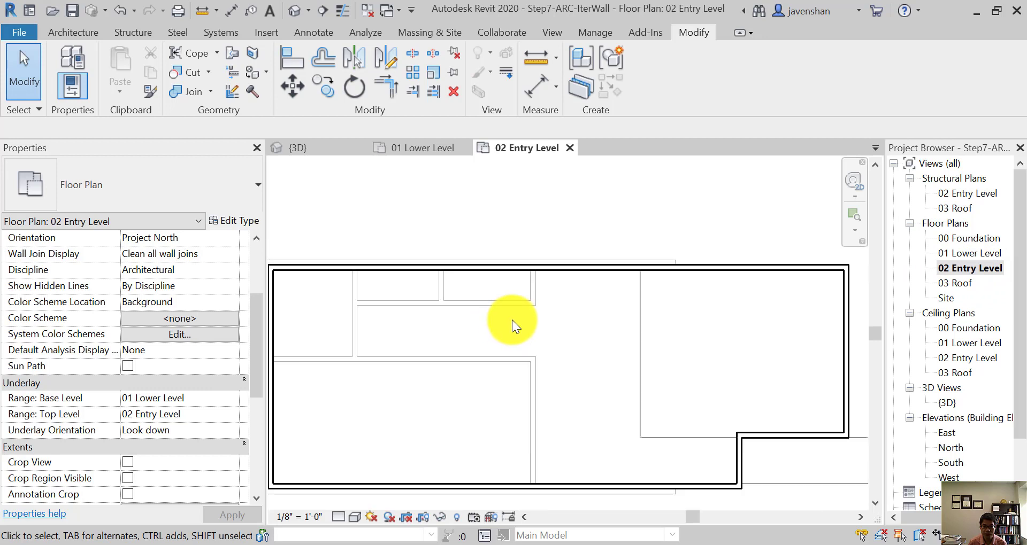
{"action": "scroll", "coordinate": [512, 320], "scroll_direction": "down", "scroll_amount": 1}
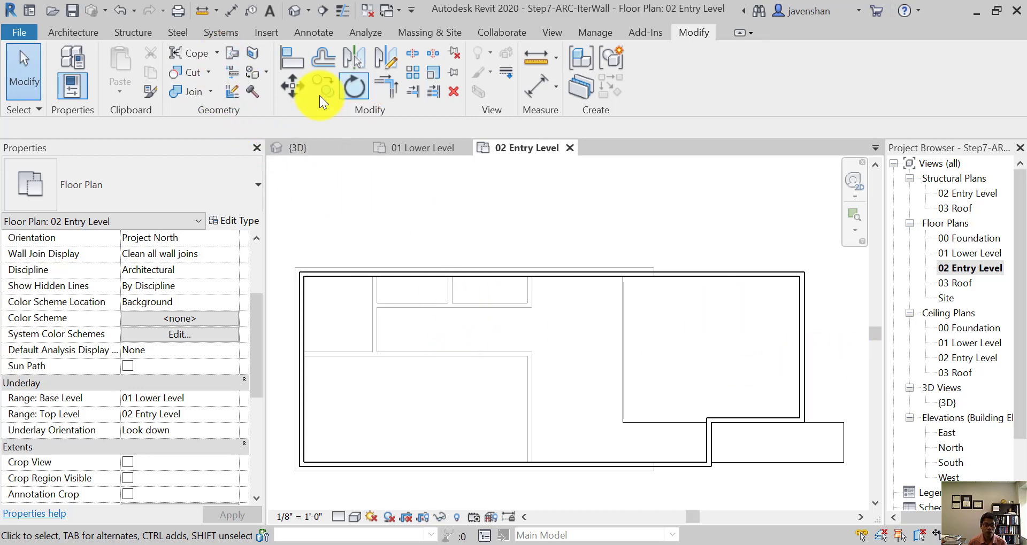
{"action": "left_click", "coordinate": [78, 30]}
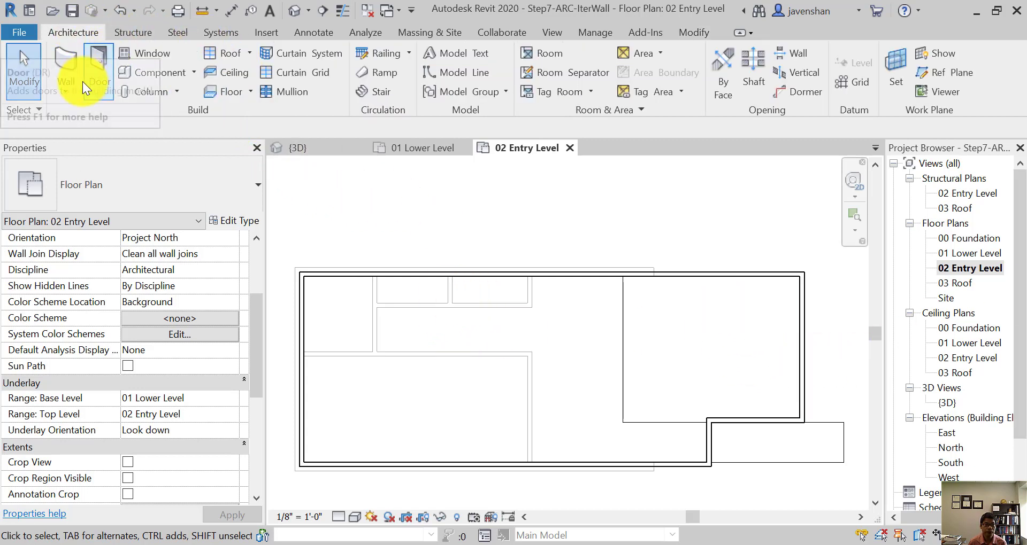
{"action": "left_click", "coordinate": [69, 90]}
{"action": "left_click", "coordinate": [73, 117]}
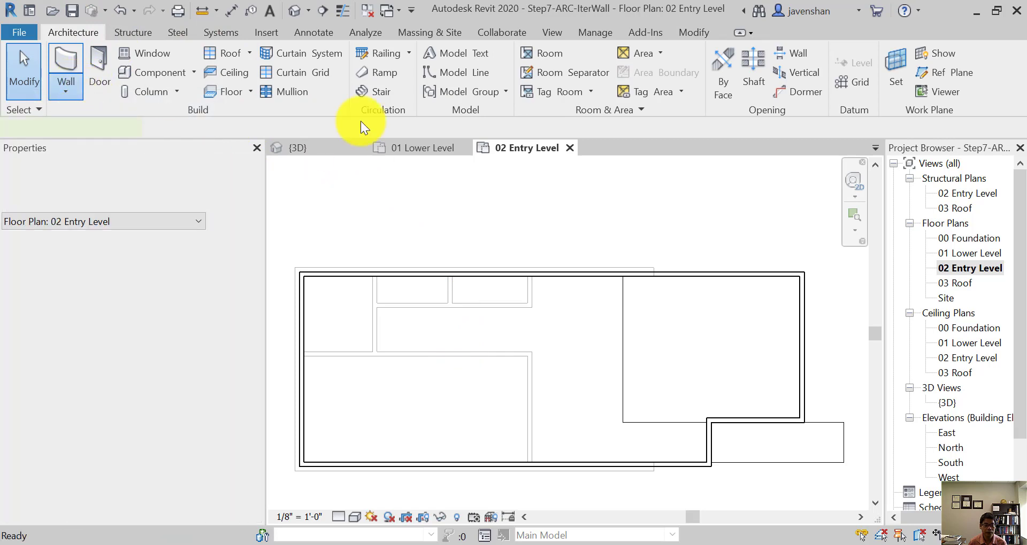
{"action": "scroll", "coordinate": [448, 270], "scroll_direction": "up", "scroll_amount": 2}
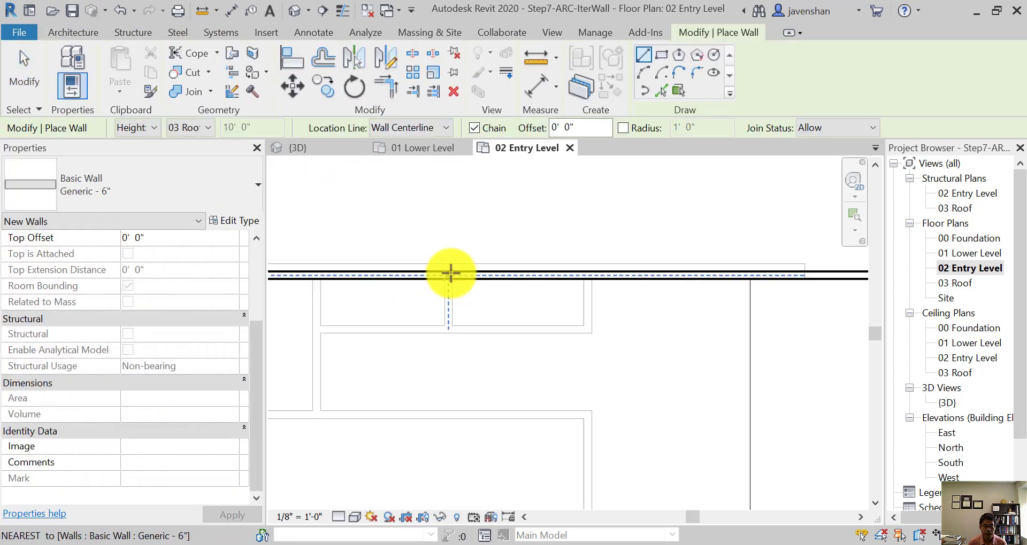
{"action": "left_click", "coordinate": [450, 273]}
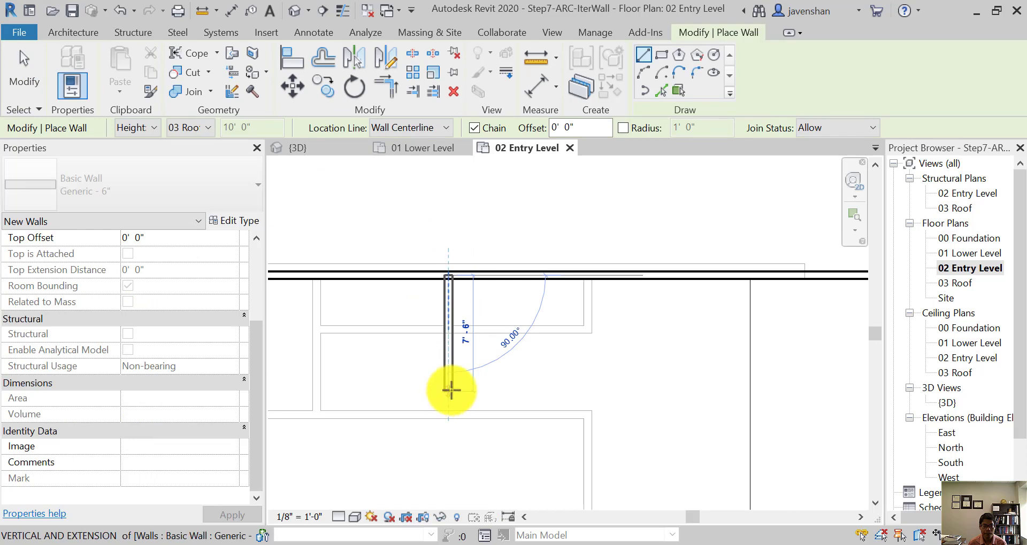
{"action": "key", "text": "Escape"}
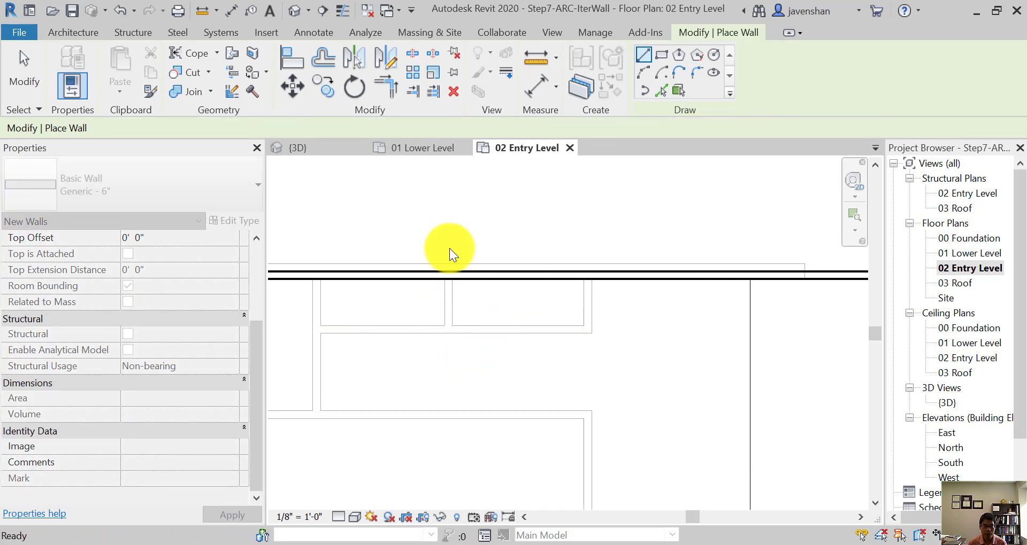
{"action": "scroll", "coordinate": [466, 241], "scroll_direction": "down", "scroll_amount": 1}
{"action": "scroll", "coordinate": [447, 293], "scroll_direction": "down", "scroll_amount": 2}
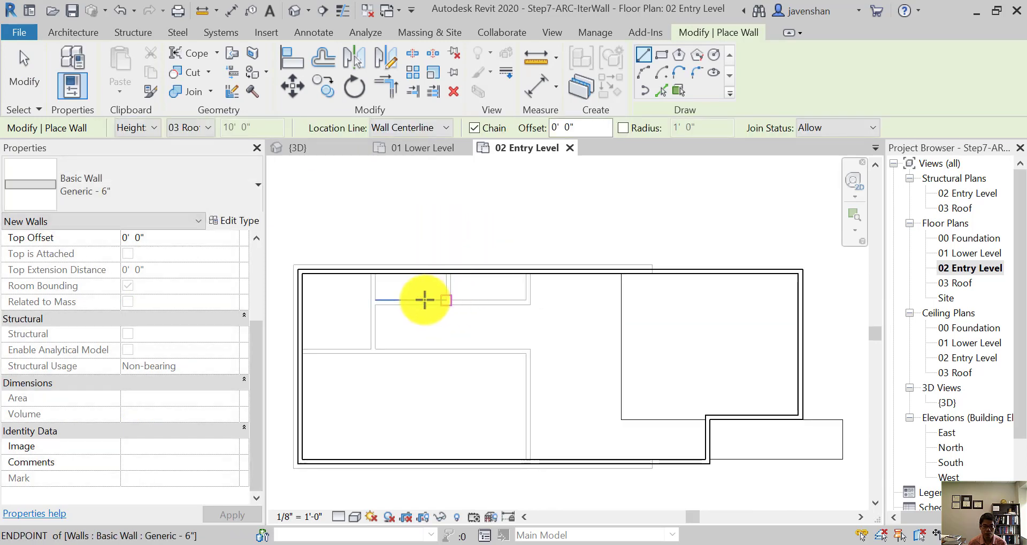
{"action": "middle_click_drag", "start_coordinate": [424, 298], "coordinate": [456, 291]}
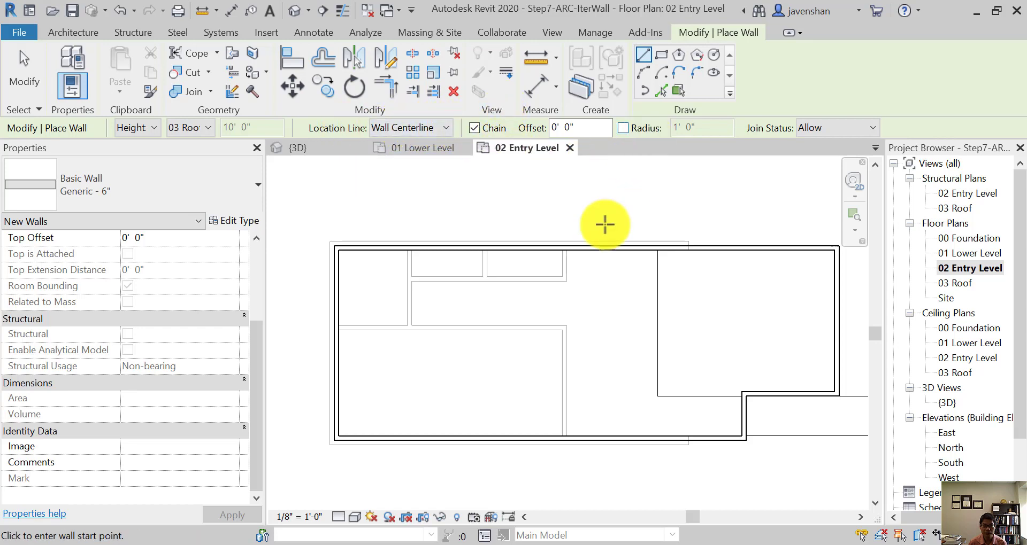
Step: Draw a wall about 16'-6" south from the north wall, aligned with the short lower-level partition, and continue it horizontally to the west wall
{"action": "scroll", "coordinate": [490, 265], "scroll_direction": "up", "scroll_amount": 4}
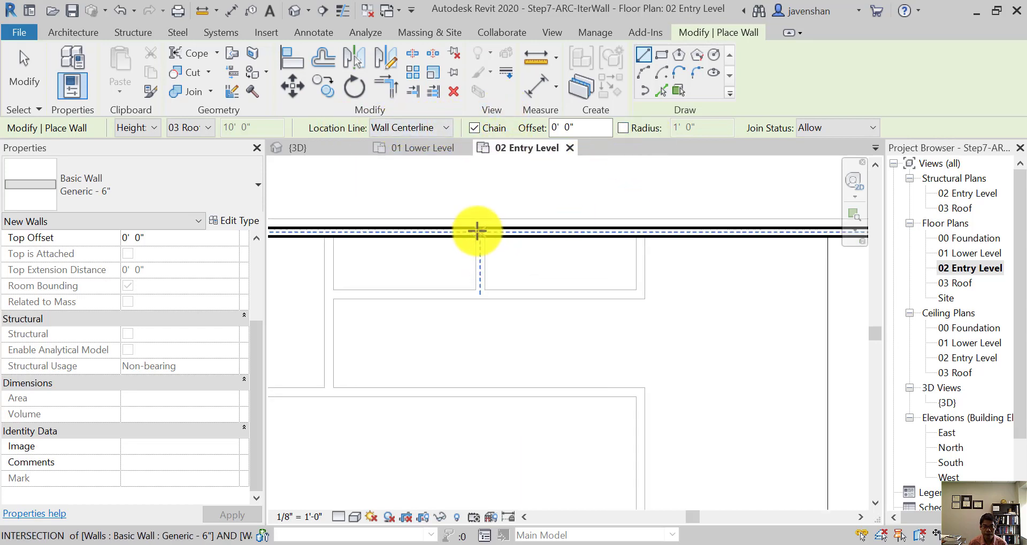
{"action": "left_click", "coordinate": [479, 233]}
{"action": "scroll", "coordinate": [484, 400], "scroll_direction": "down", "scroll_amount": 5}
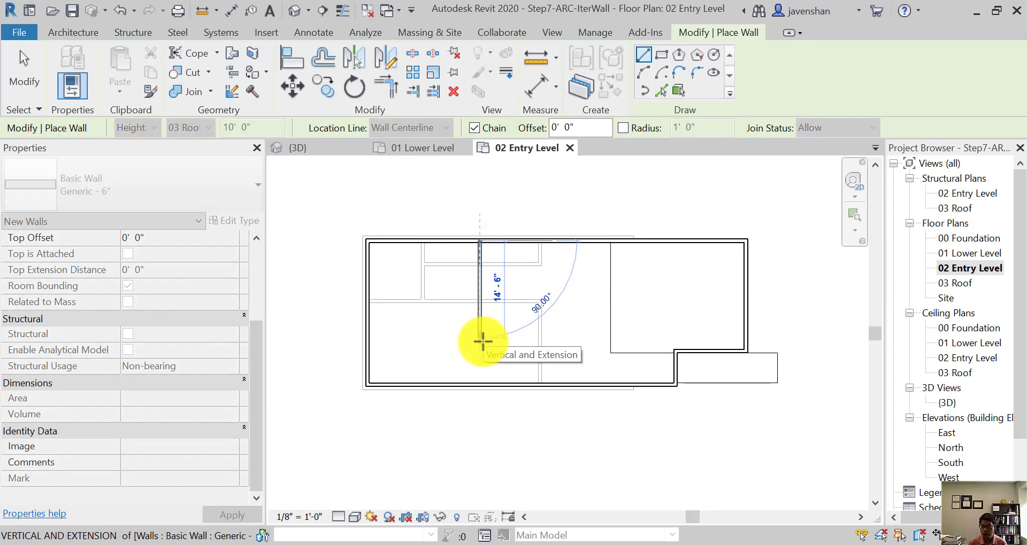
{"action": "scroll", "coordinate": [482, 345], "scroll_direction": "up", "scroll_amount": 2}
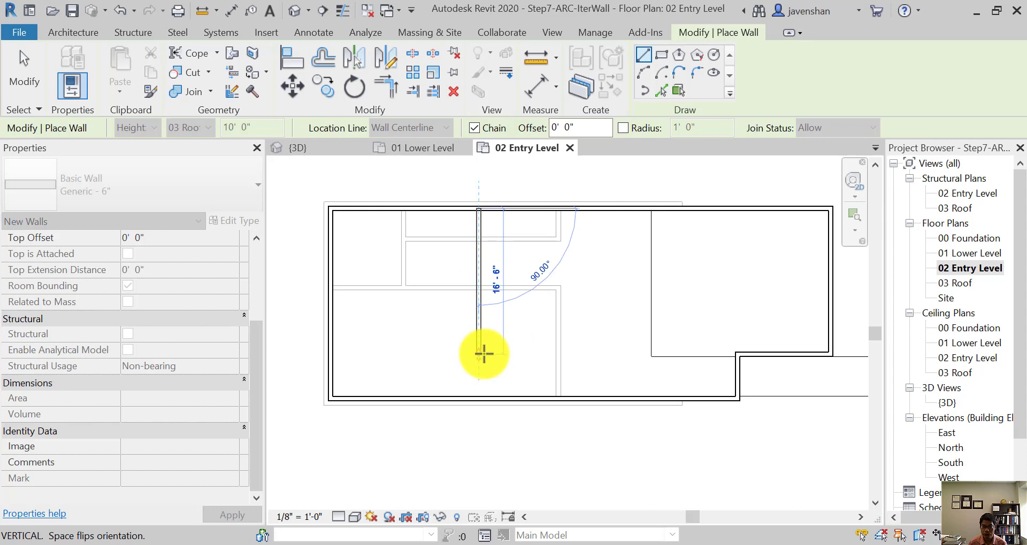
{"action": "left_click", "coordinate": [481, 355]}
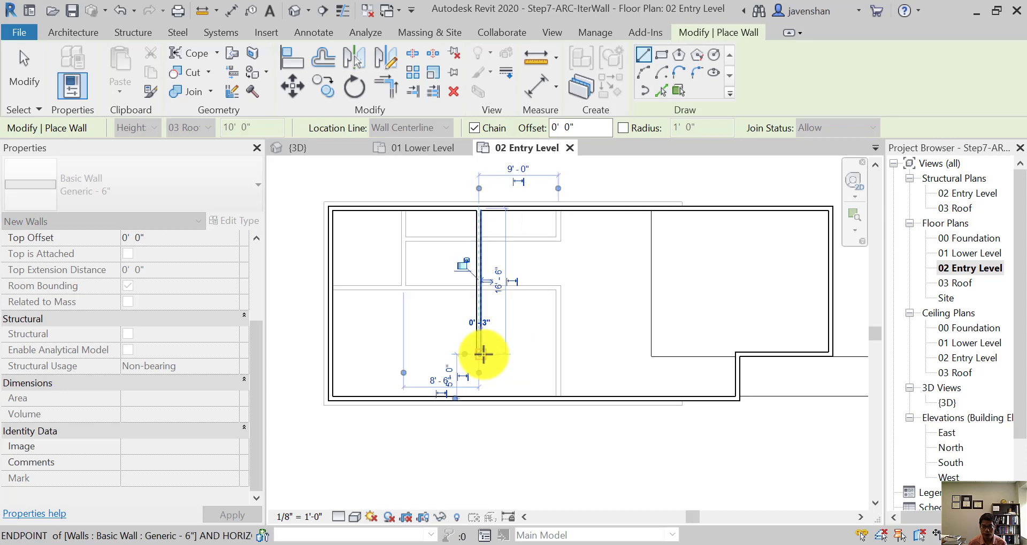
{"action": "left_click", "coordinate": [332, 355]}
{"action": "key", "text": "Escape"}
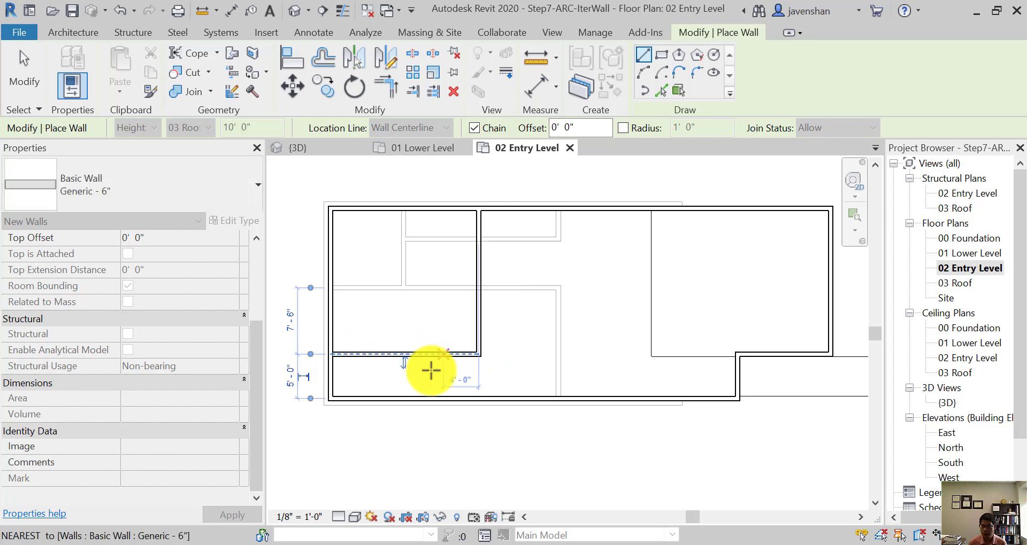
Step: Draw a short vertical wall from the new horizontal wall to the south wall, about 6'-3" from the west wall
{"action": "left_click", "coordinate": [385, 355]}
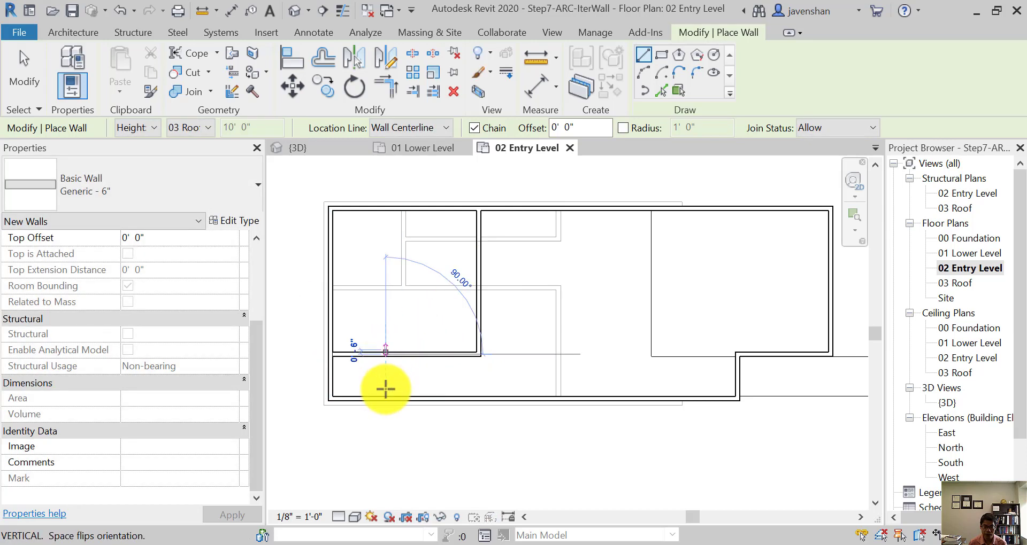
{"action": "left_click", "coordinate": [385, 396]}
{"action": "key", "text": "Escape"}
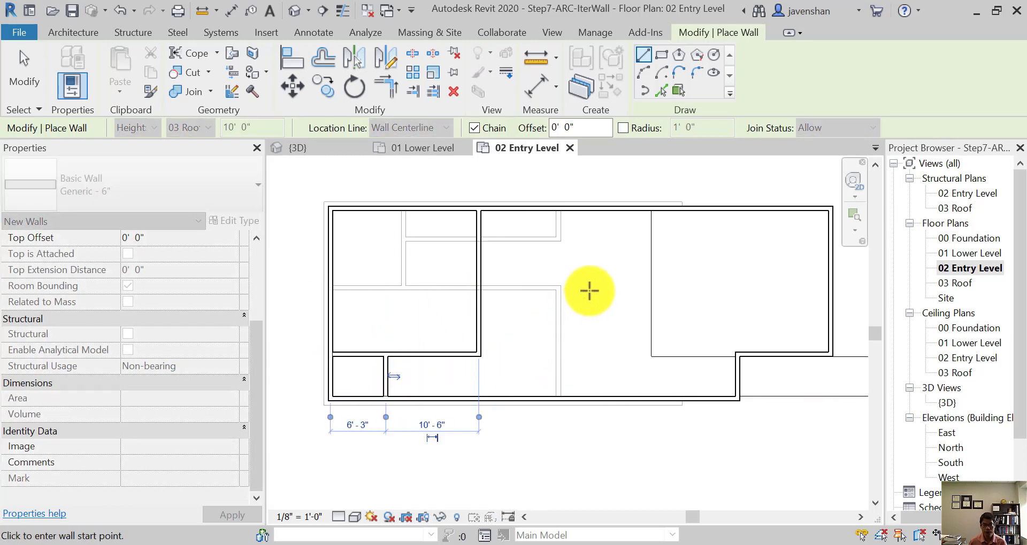
{"action": "key", "text": "Escape"}
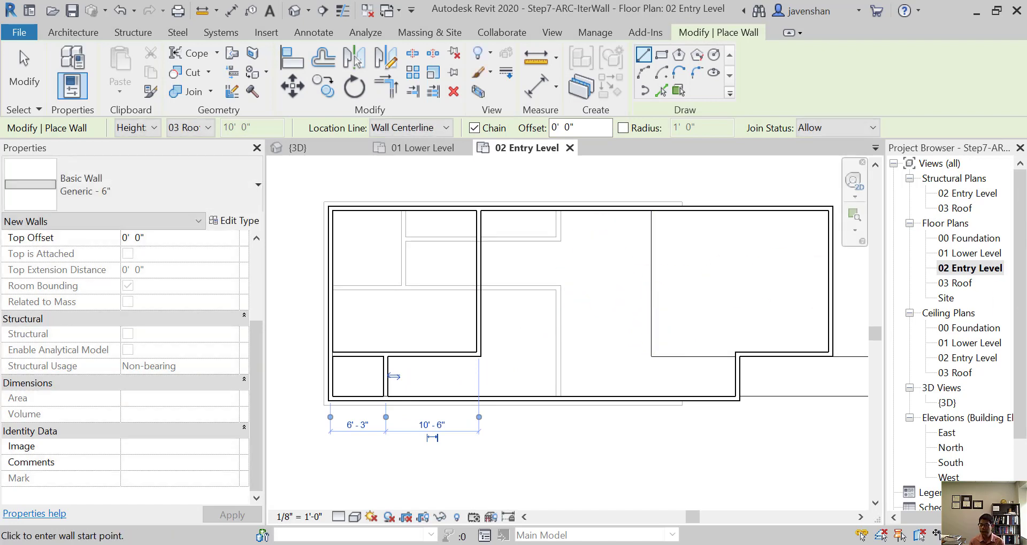
{"action": "scroll", "coordinate": [541, 303], "scroll_direction": "down", "scroll_amount": 2}
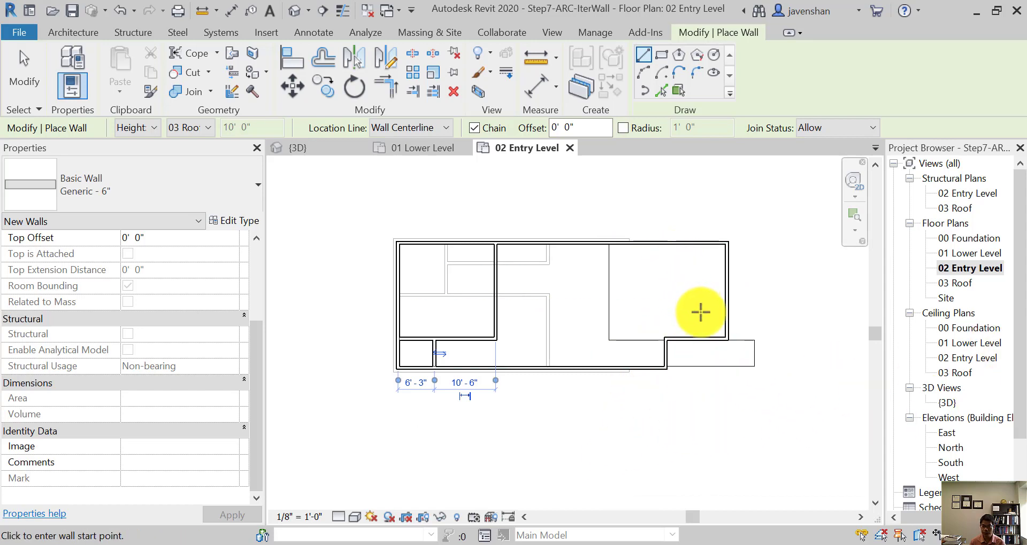
{"action": "key", "text": "Escape"}
{"action": "key", "text": "Escape"}
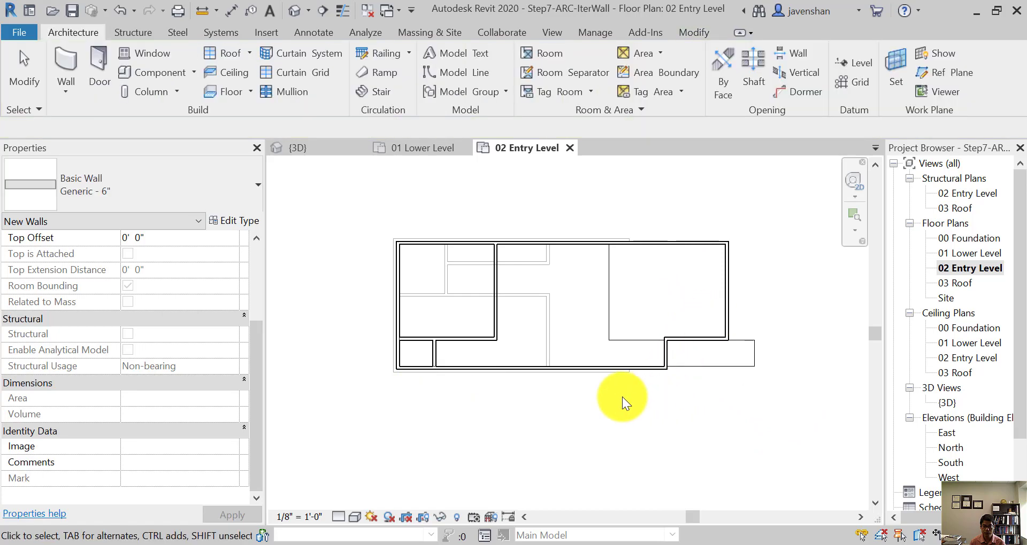
{"action": "scroll", "coordinate": [627, 396], "scroll_direction": "down", "scroll_amount": 1}
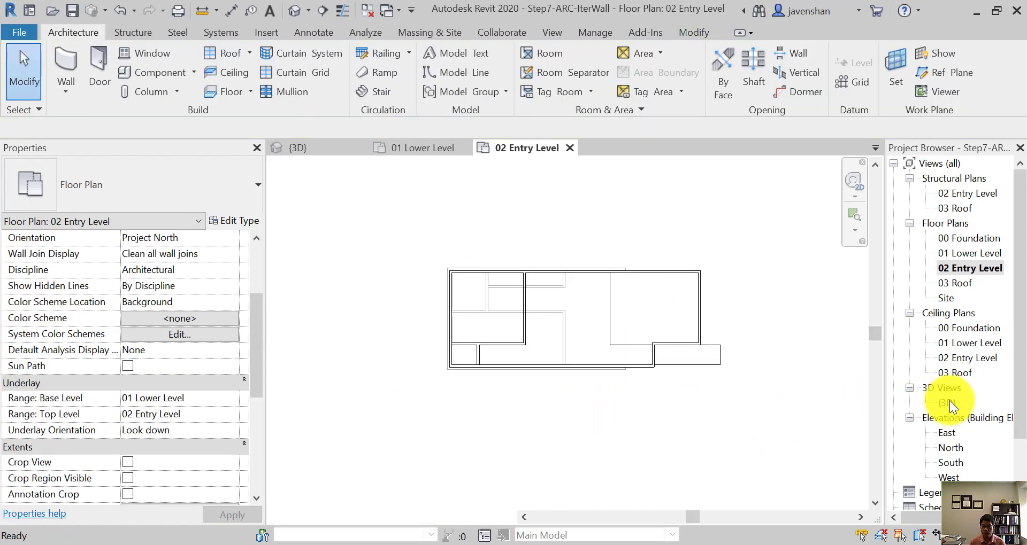
Step: Inspect the interior walls in the {3D} view using the Wireframe visual style, and return the view to Shaded
{"action": "double_click", "coordinate": [947, 403]}
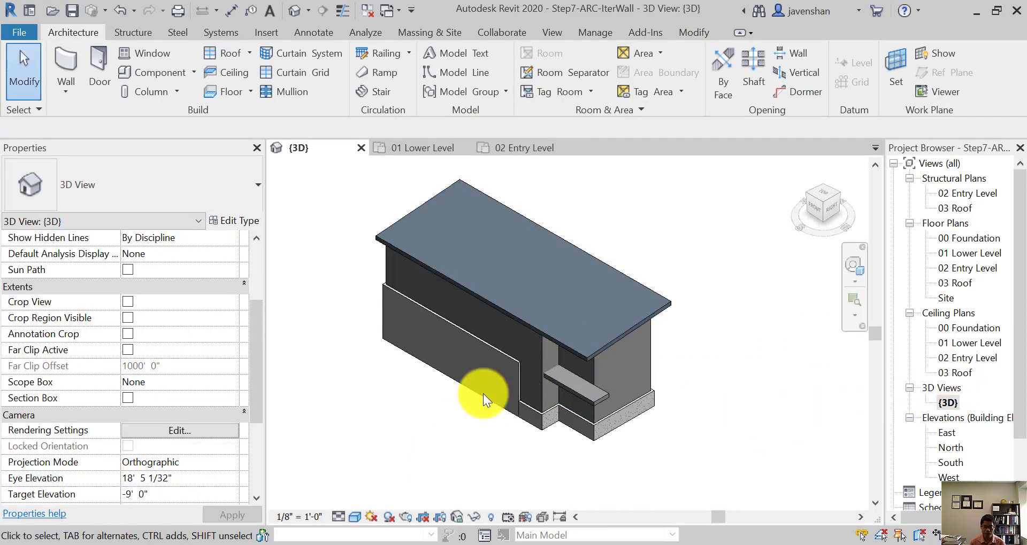
{"action": "left_click", "coordinate": [353, 517]}
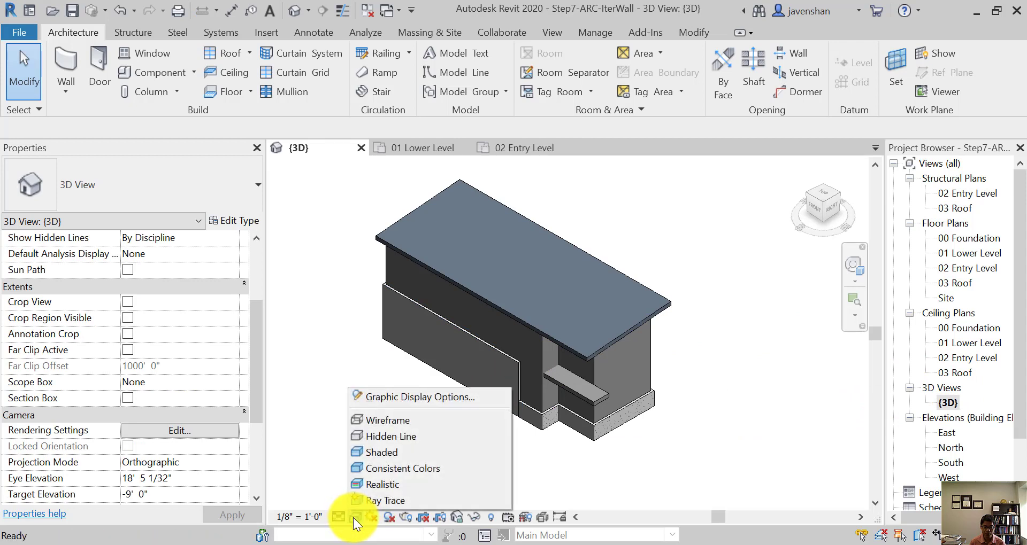
{"action": "left_click", "coordinate": [401, 420]}
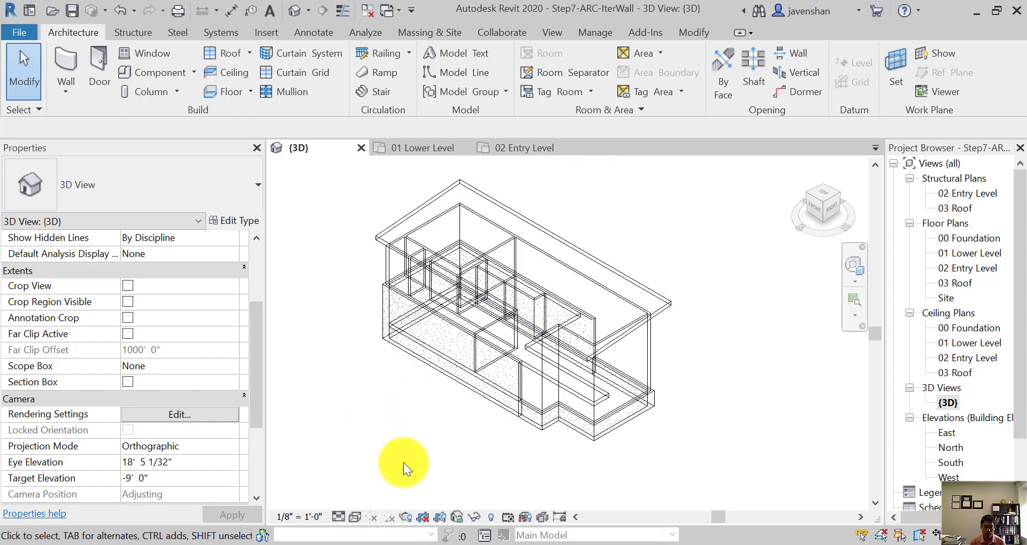
{"action": "left_click", "coordinate": [356, 518]}
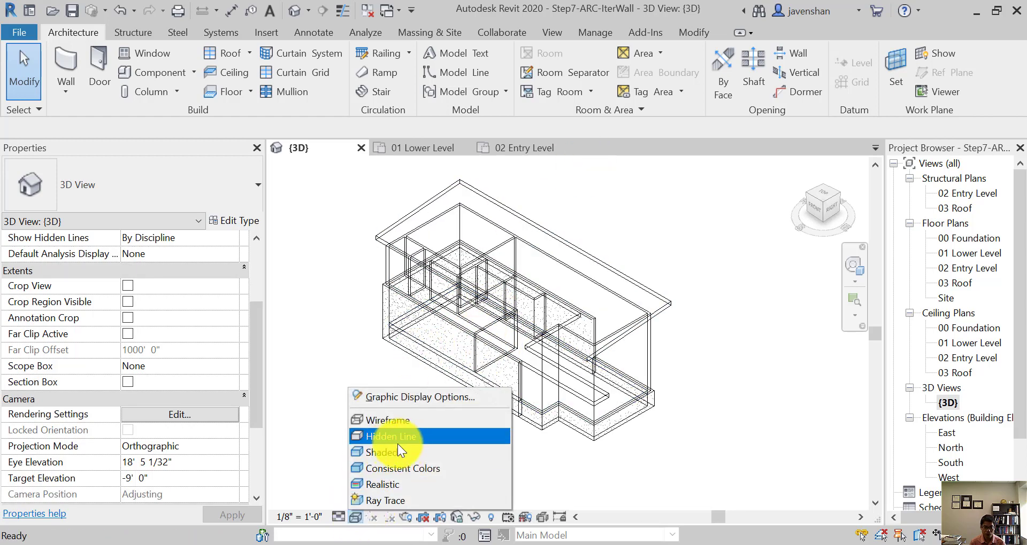
{"action": "left_click", "coordinate": [385, 452]}
{"action": "scroll", "coordinate": [535, 374], "scroll_direction": "up", "scroll_amount": 3}
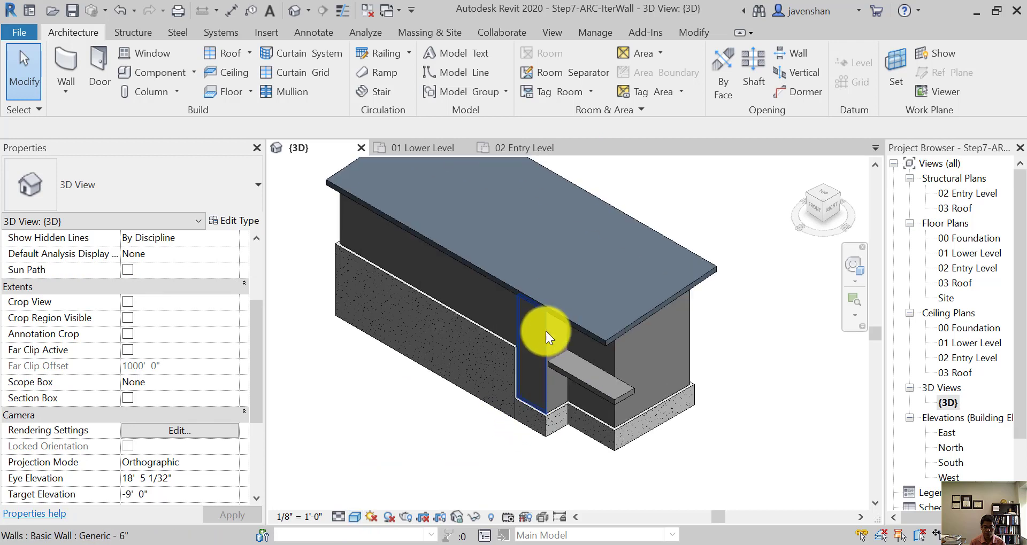
Step: Hide only the upper north exterior wall element above the concrete retaining wall in the 3D view
{"action": "left_click", "coordinate": [342, 216]}
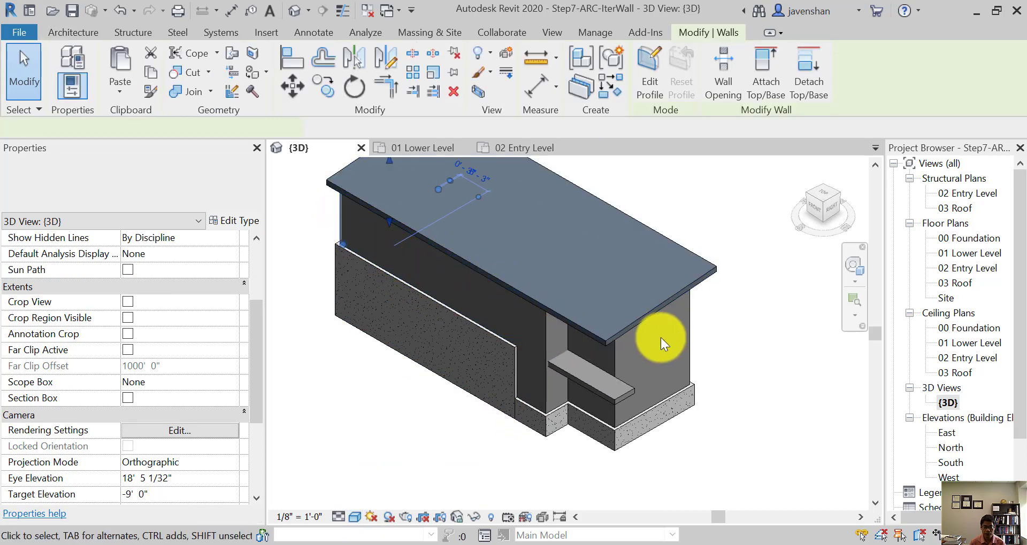
{"action": "left_click", "coordinate": [854, 264]}
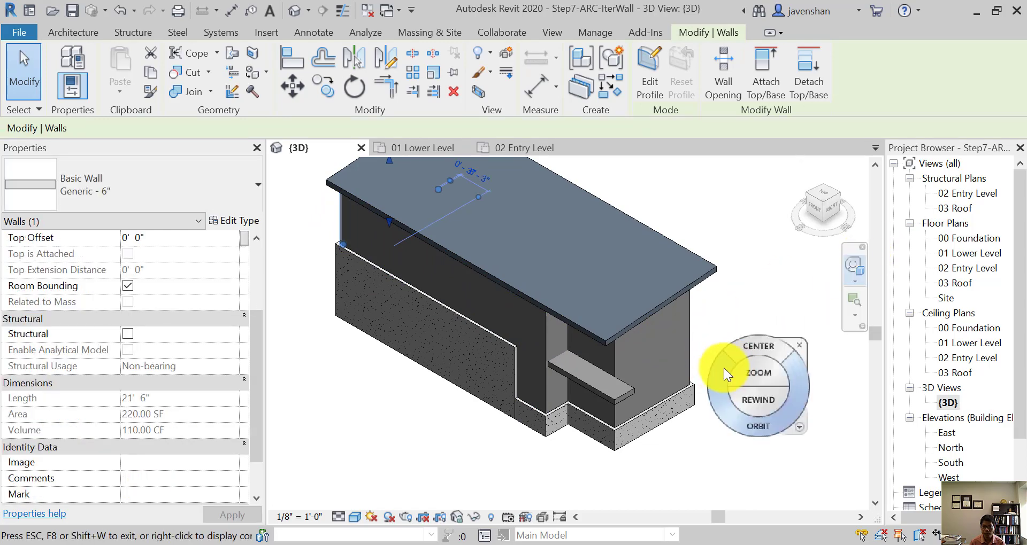
{"action": "left_click_drag", "start_coordinate": [723, 377], "coordinate": [770, 348]}
{"action": "key", "text": "Escape"}
{"action": "key", "text": "Escape"}
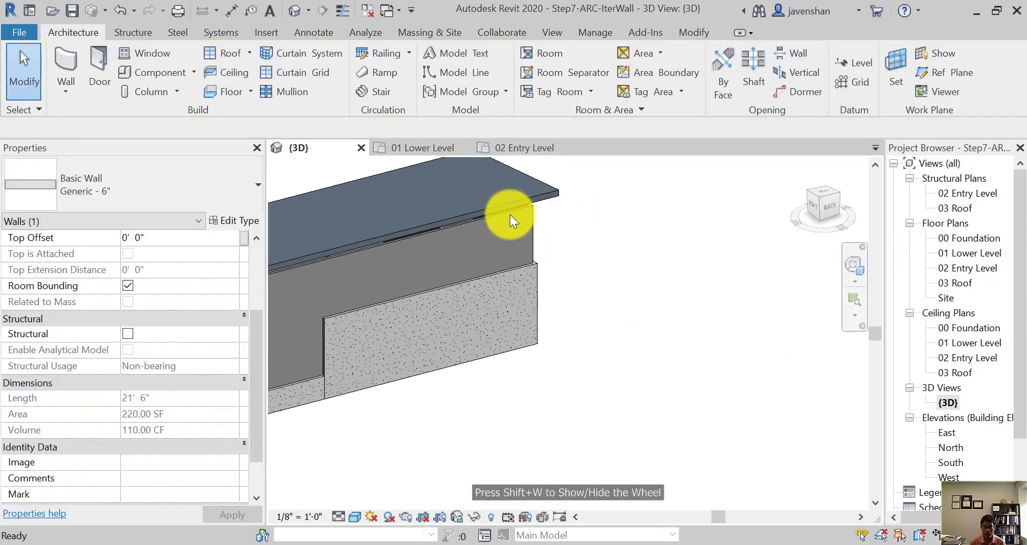
{"action": "left_click", "coordinate": [495, 216]}
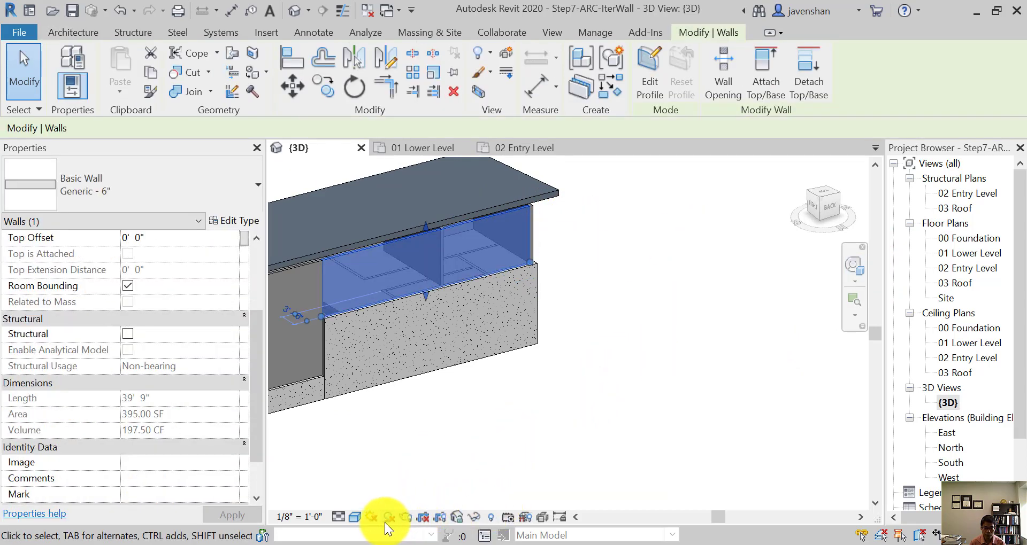
{"action": "right_click", "coordinate": [472, 251]}
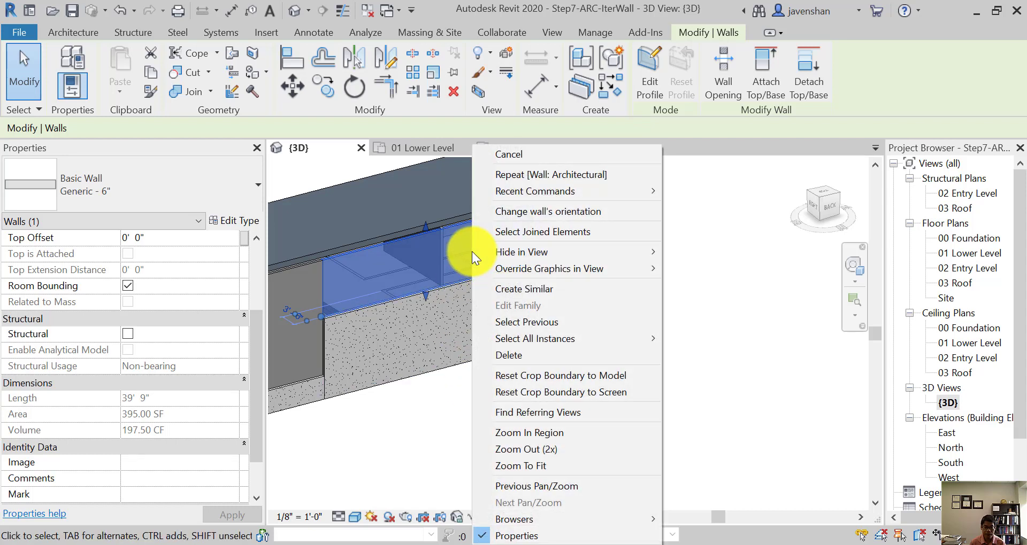
{"action": "mouse_move", "coordinate": [549, 247]}
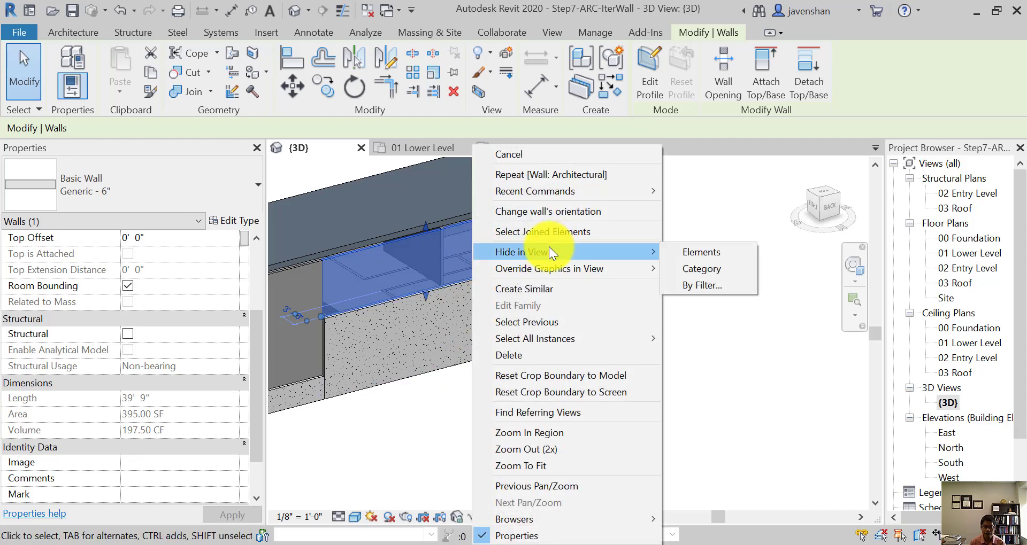
{"action": "left_click", "coordinate": [705, 252]}
Step: Examine the entry-level partition and the west exterior wall through the opened north side of the building
{"action": "scroll", "coordinate": [433, 293], "scroll_direction": "up", "scroll_amount": 2}
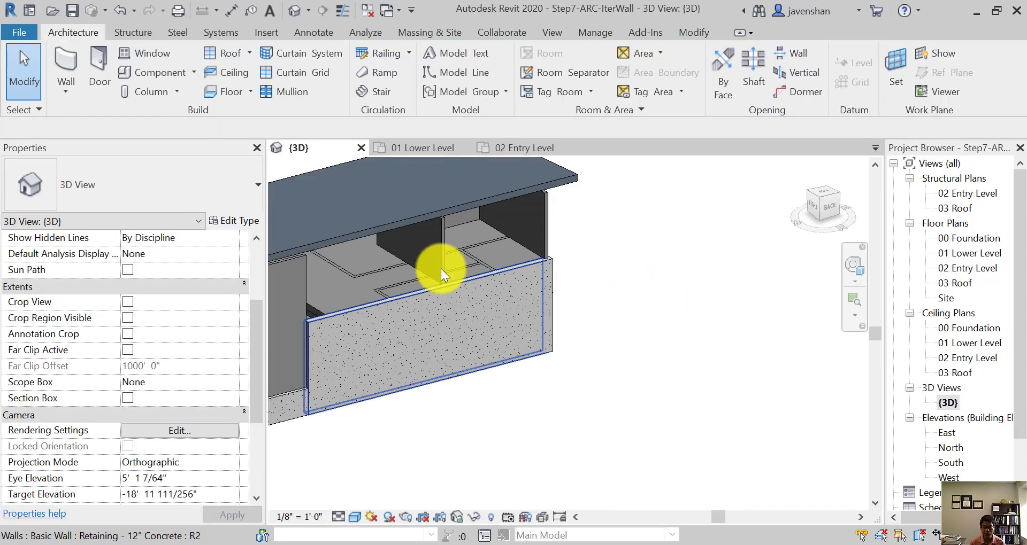
{"action": "left_click", "coordinate": [442, 242]}
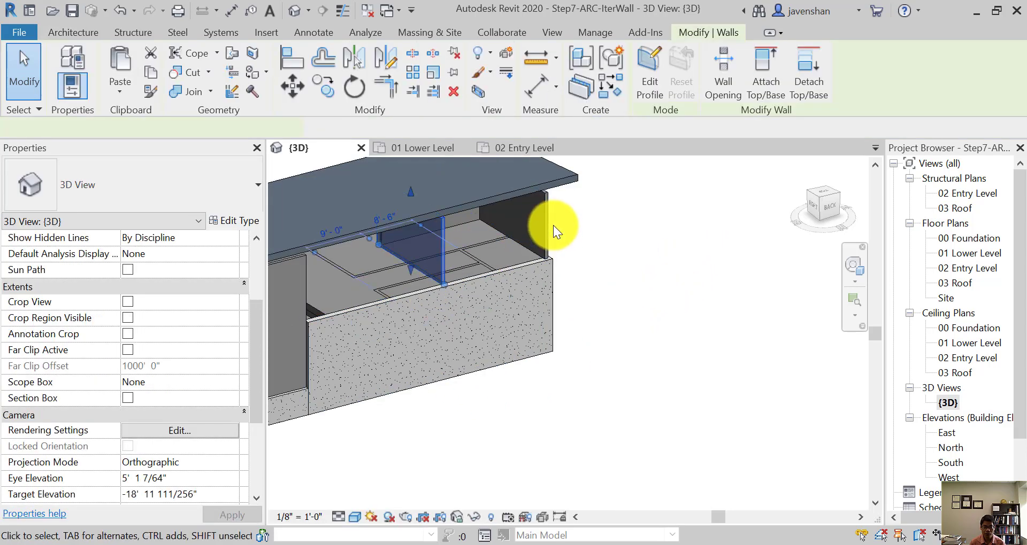
{"action": "left_click", "coordinate": [541, 223]}
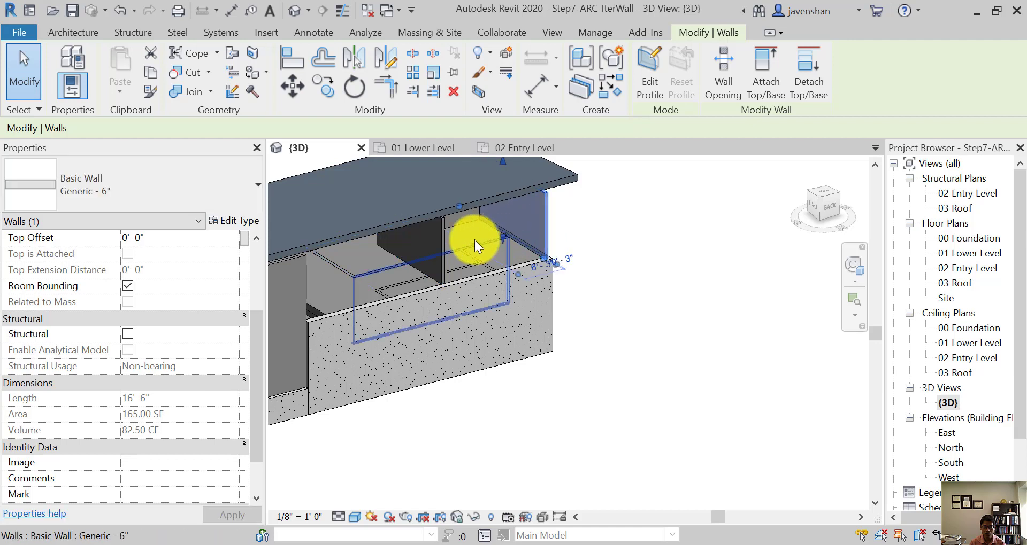
{"action": "scroll", "coordinate": [663, 369], "scroll_direction": "down", "scroll_amount": 1}
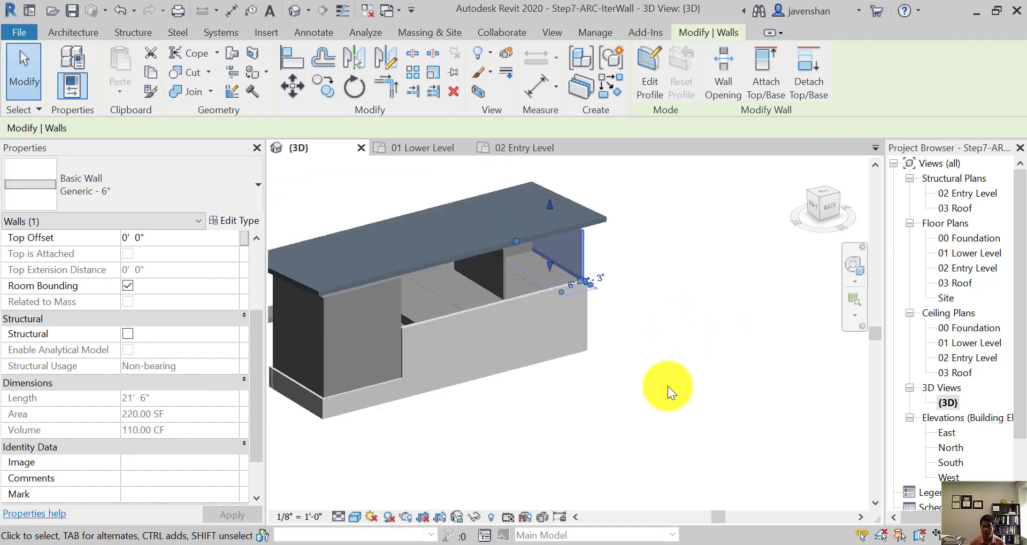
{"action": "middle_click_drag", "start_coordinate": [604, 418], "coordinate": [722, 432]}
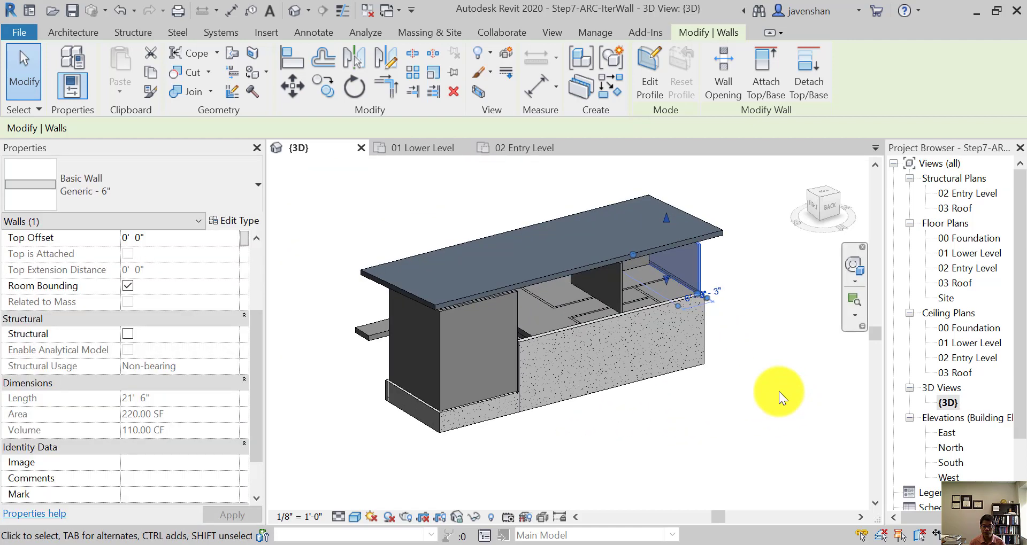